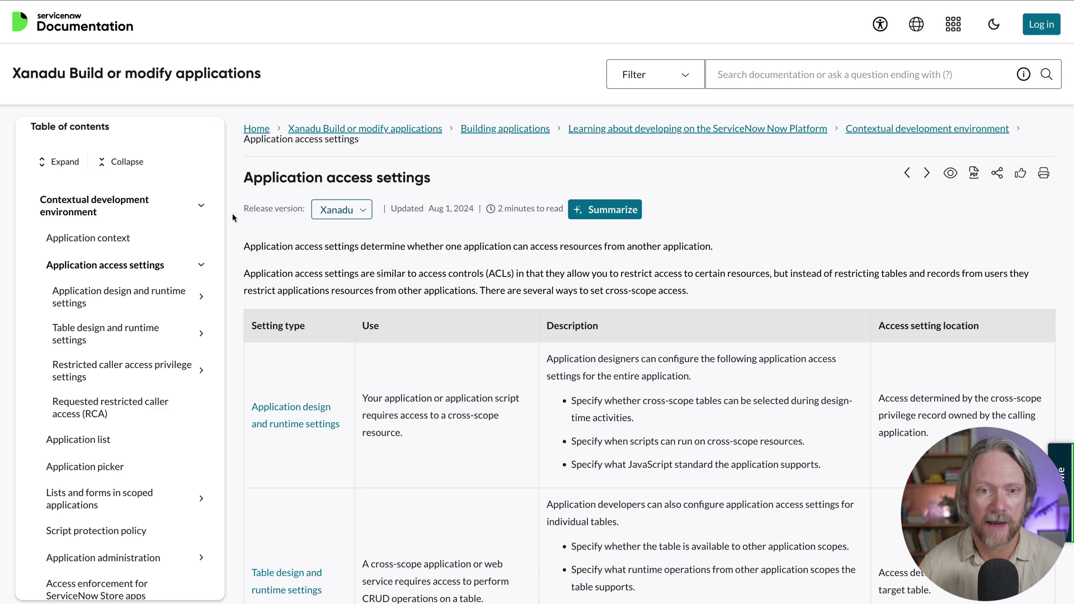
# - Read through the setting types on the Application access settings documentation page
pyautogui.scroll(-5, 233, 218)
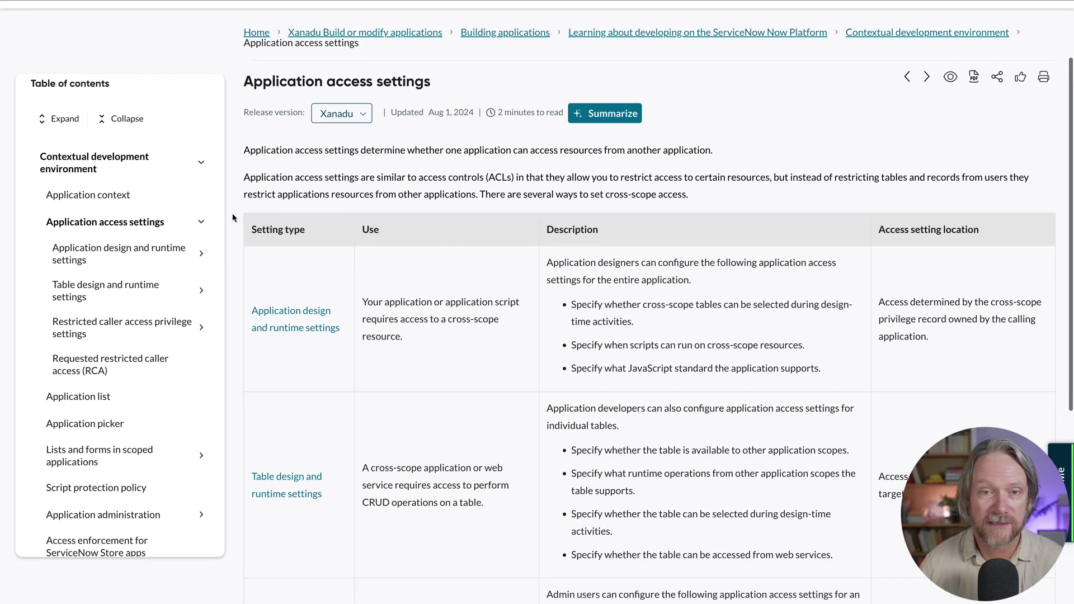
pyautogui.scroll(-1, 233, 218)
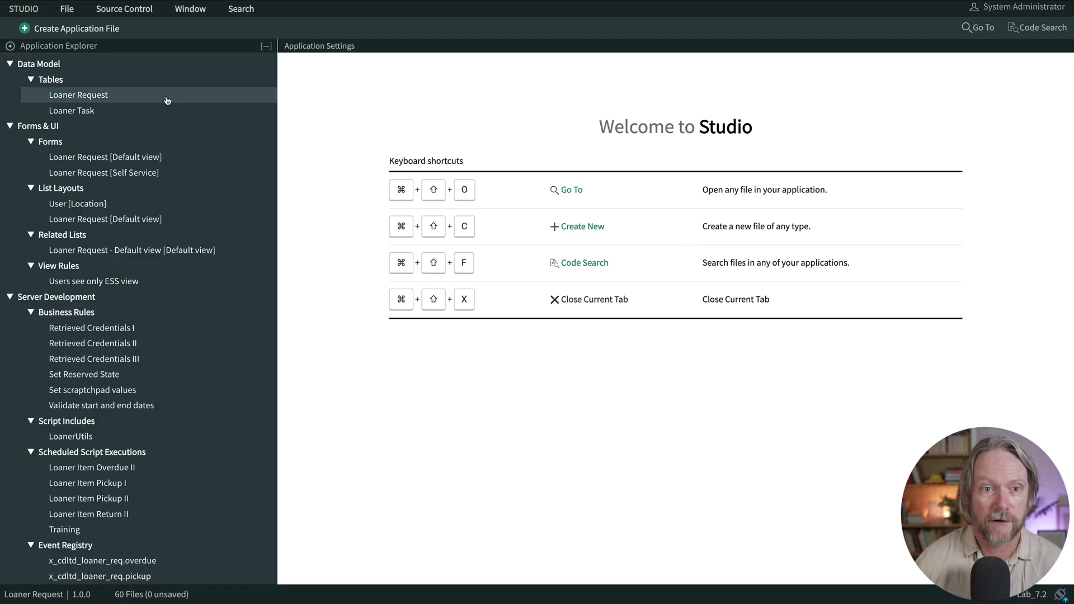
# - Open the Loaner Request application's settings in Studio and inspect the Runtime Access Tracking options
pyautogui.click(67, 9)
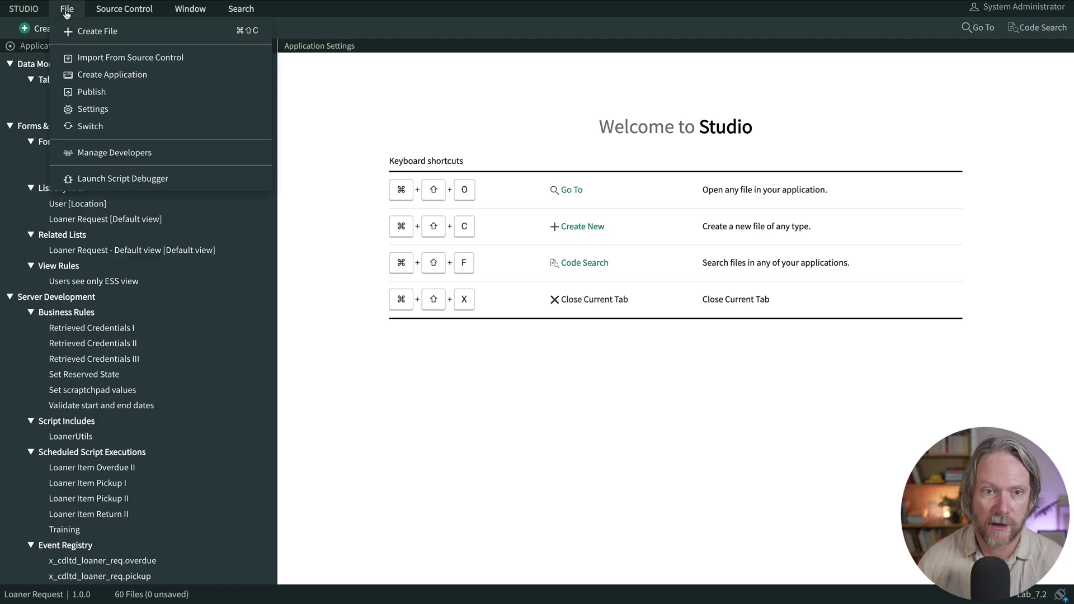
pyautogui.click(87, 110)
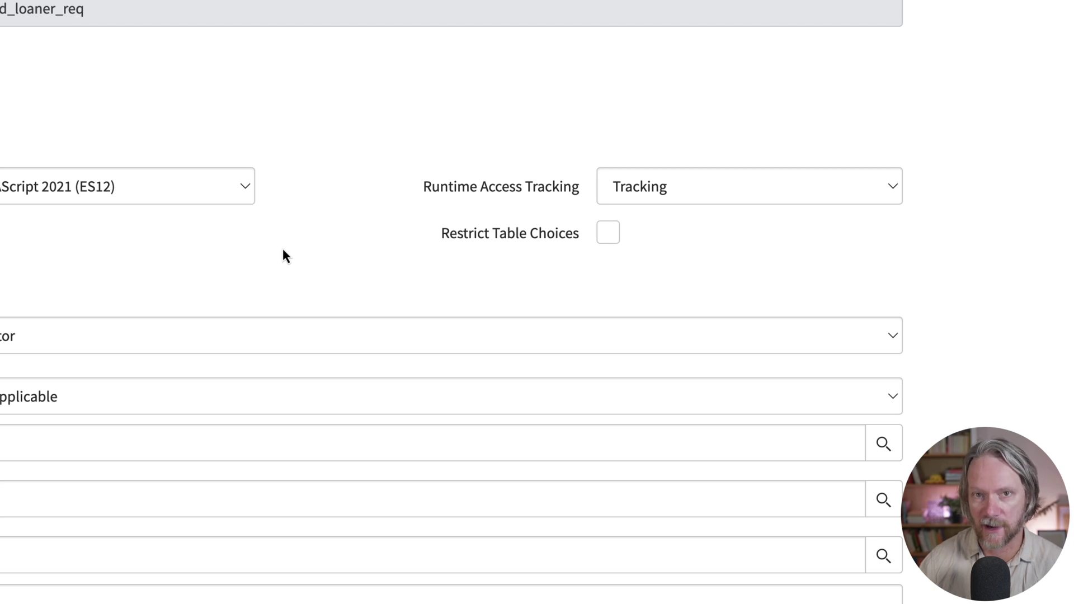
pyautogui.click(800, 189)
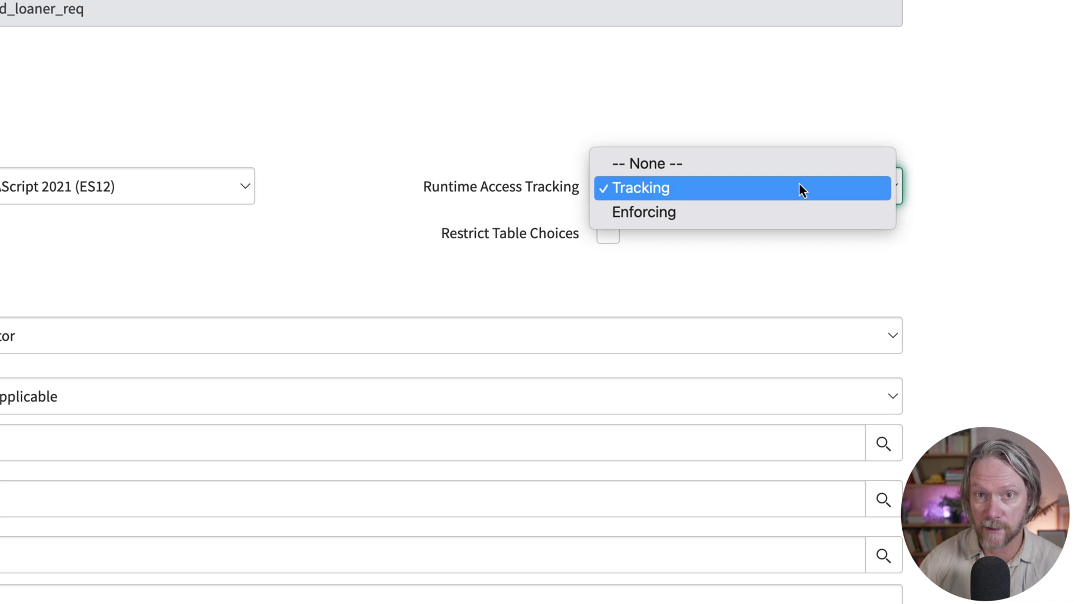
pyautogui.click(964, 185)
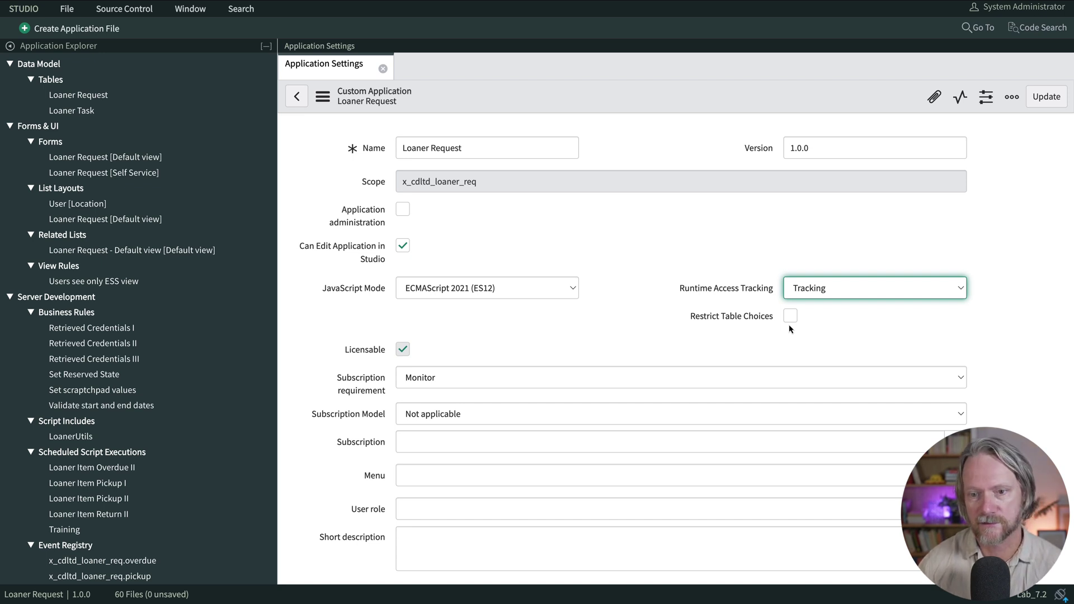
# - Start a new Design Access record for the Loaner Request application with Training App as the target package
pyautogui.scroll(-5, 791, 328)
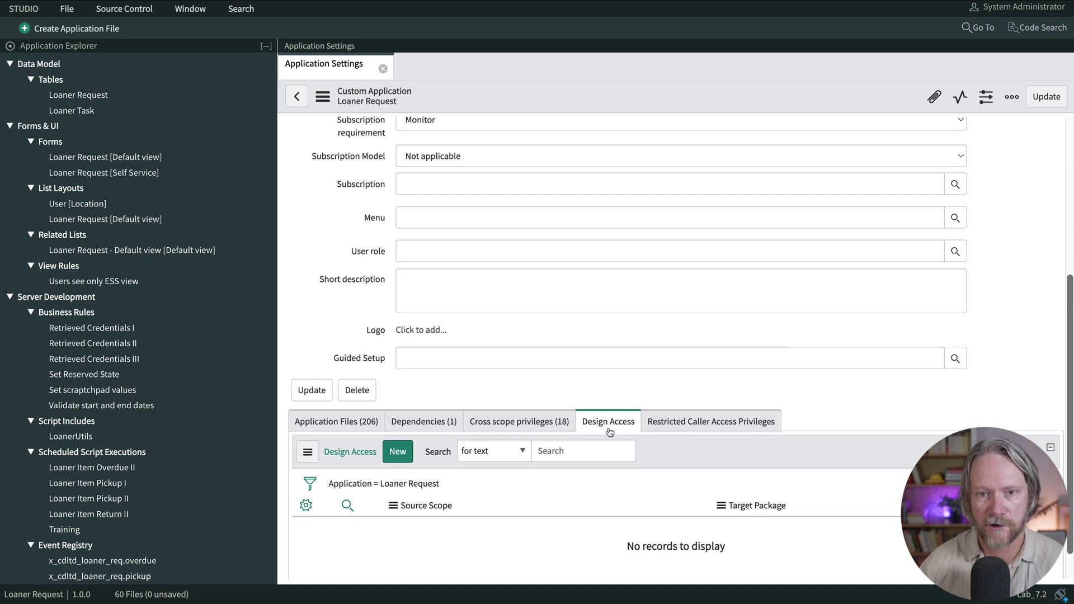
pyautogui.click(398, 456)
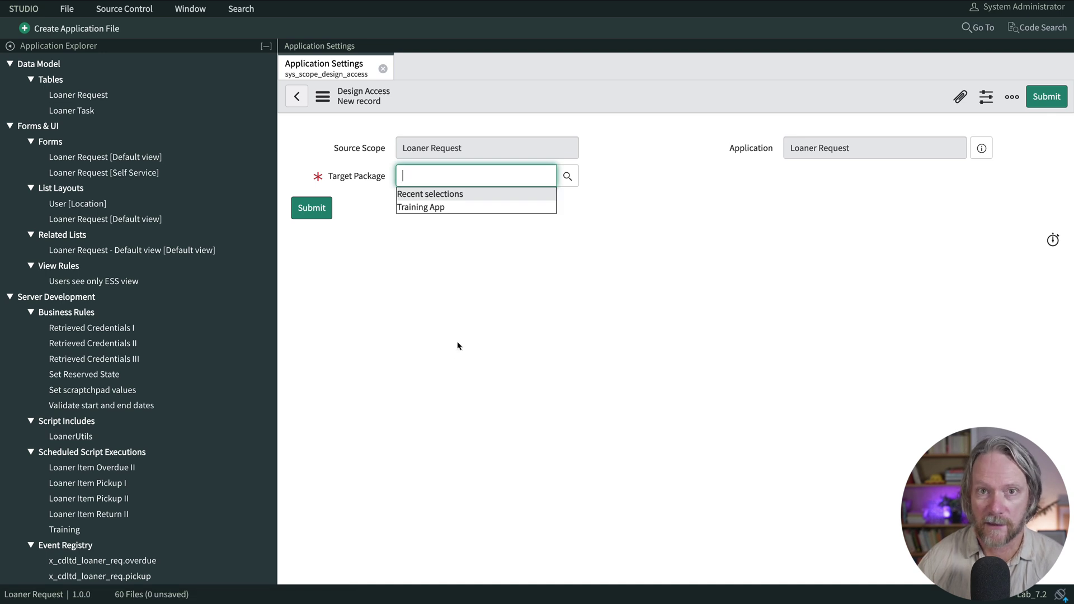
pyautogui.click(426, 208)
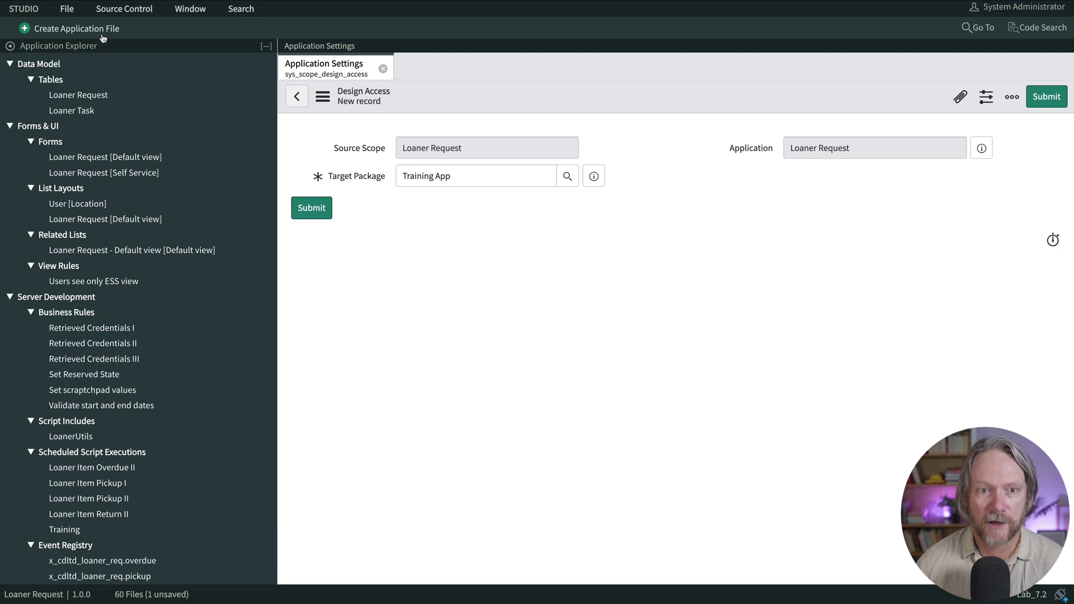
# - Open the Loaner Request table's Application Access settings and inspect the Accessible from options
pyautogui.click(69, 96)
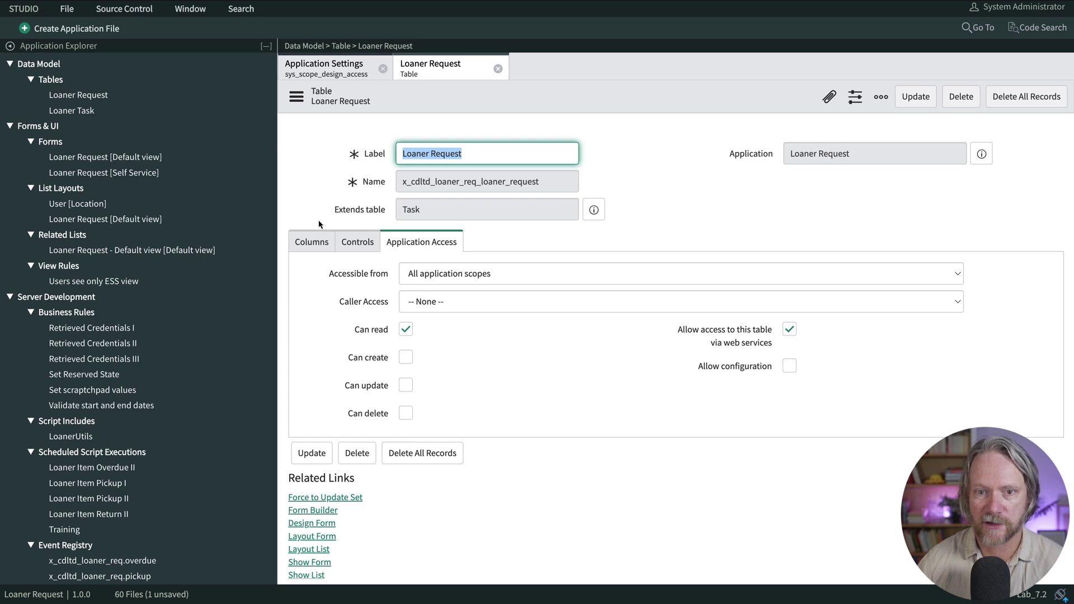
pyautogui.click(518, 242)
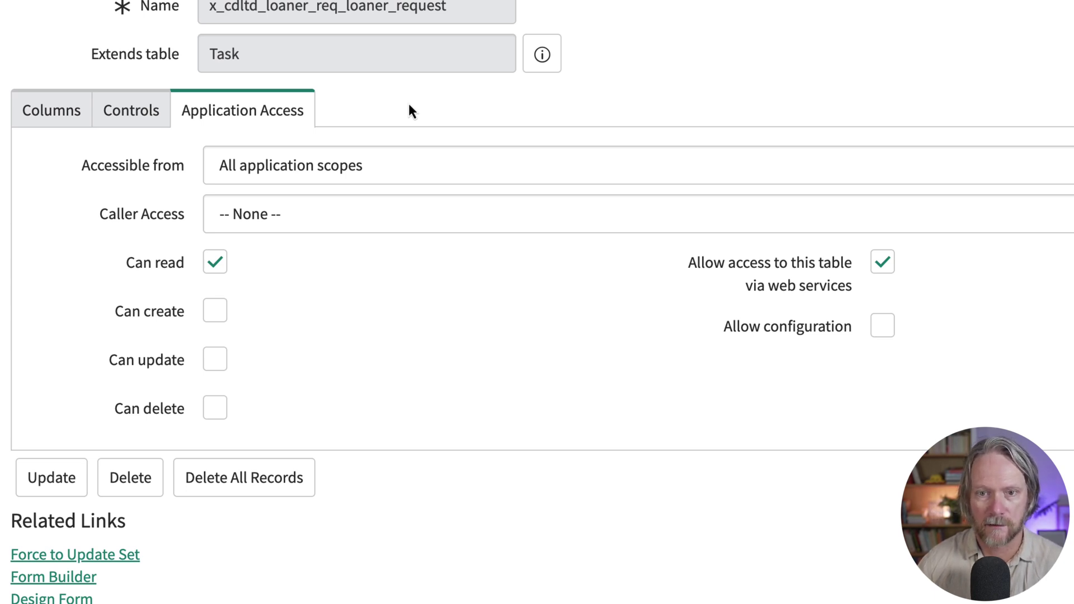
pyautogui.click(463, 174)
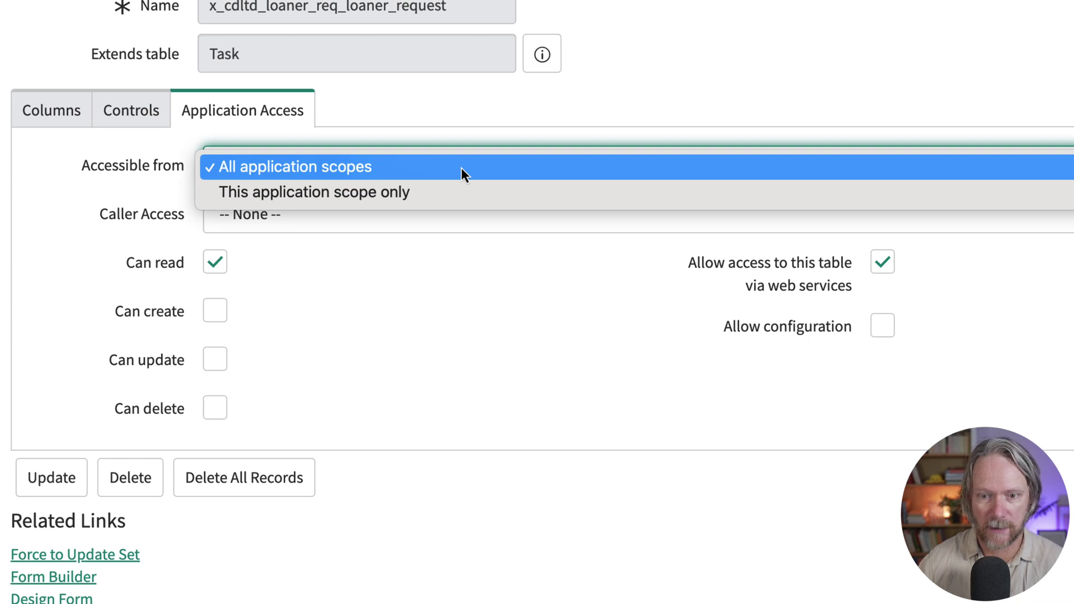
pyautogui.click(484, 114)
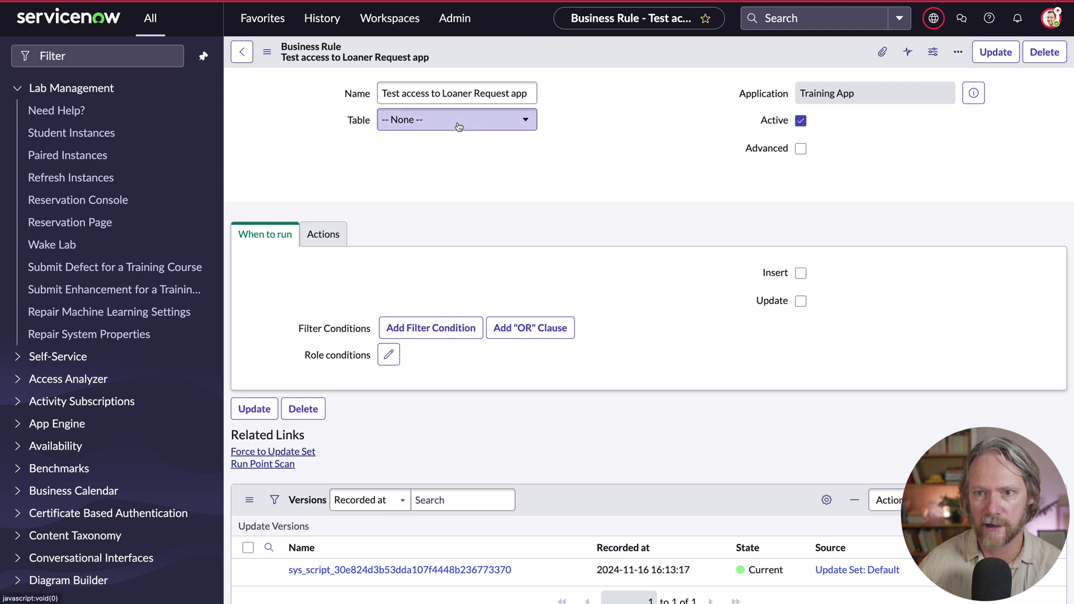
# - Search the table choices for "loaner" in the Training App business rule "Test access to Loaner Request app"
pyautogui.click(459, 127)
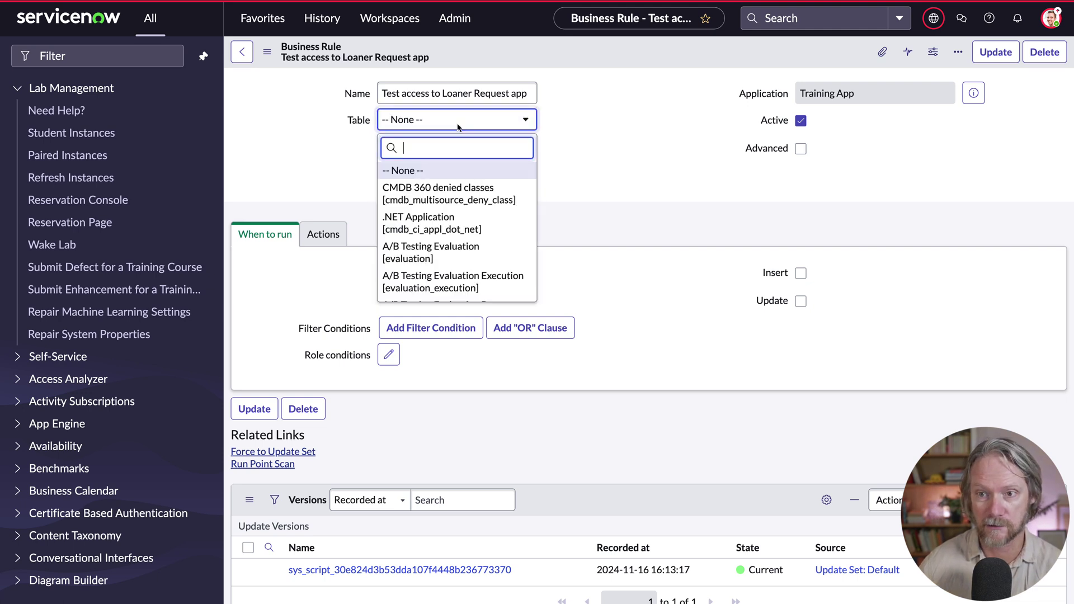
pyautogui.write('loaner')
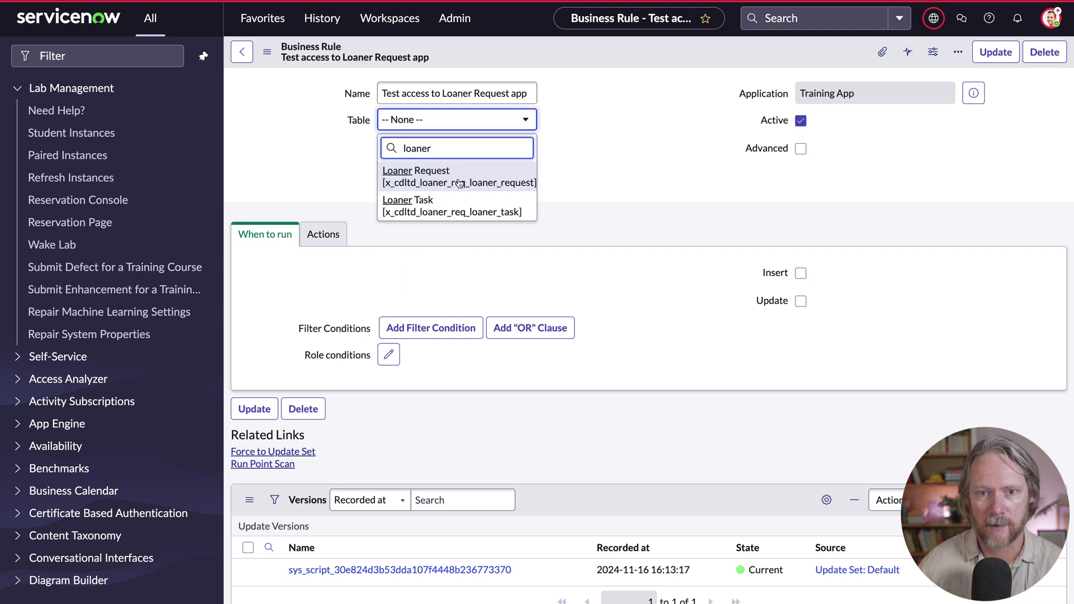
pyautogui.click(598, 180)
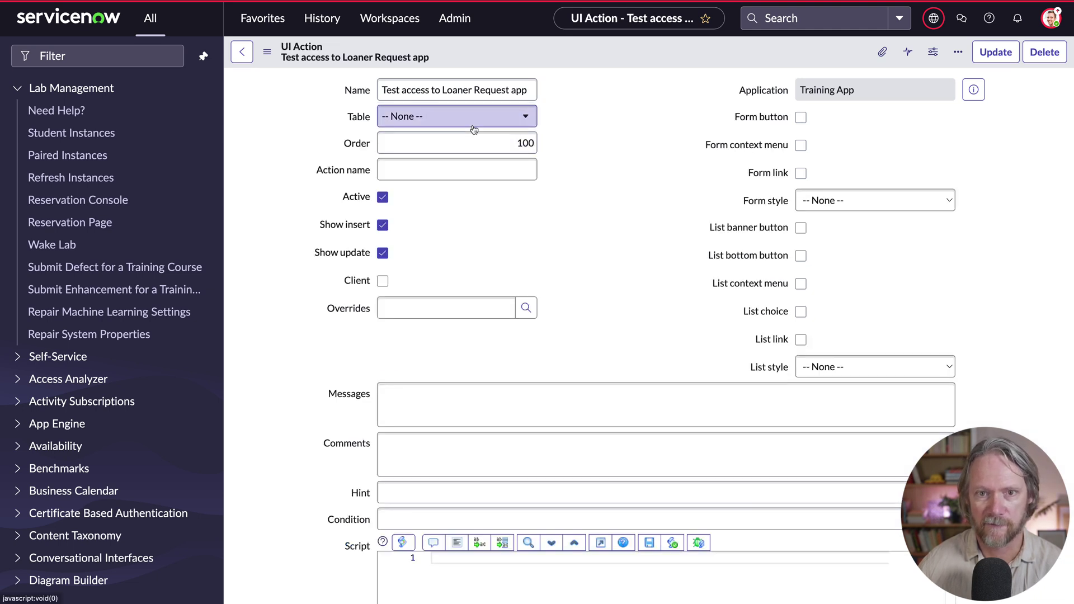
# - Check whether the Training App UI action "Test access to Loaner Request app" offers any "loaner" tables
pyautogui.click(473, 129)
pyautogui.write('loaner')
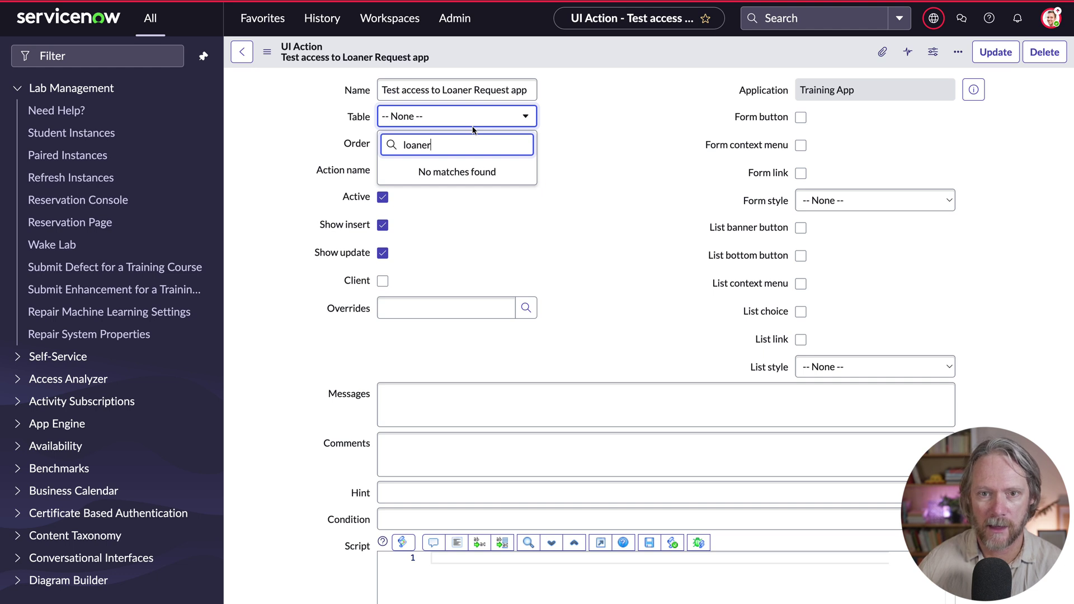
pyautogui.click(580, 145)
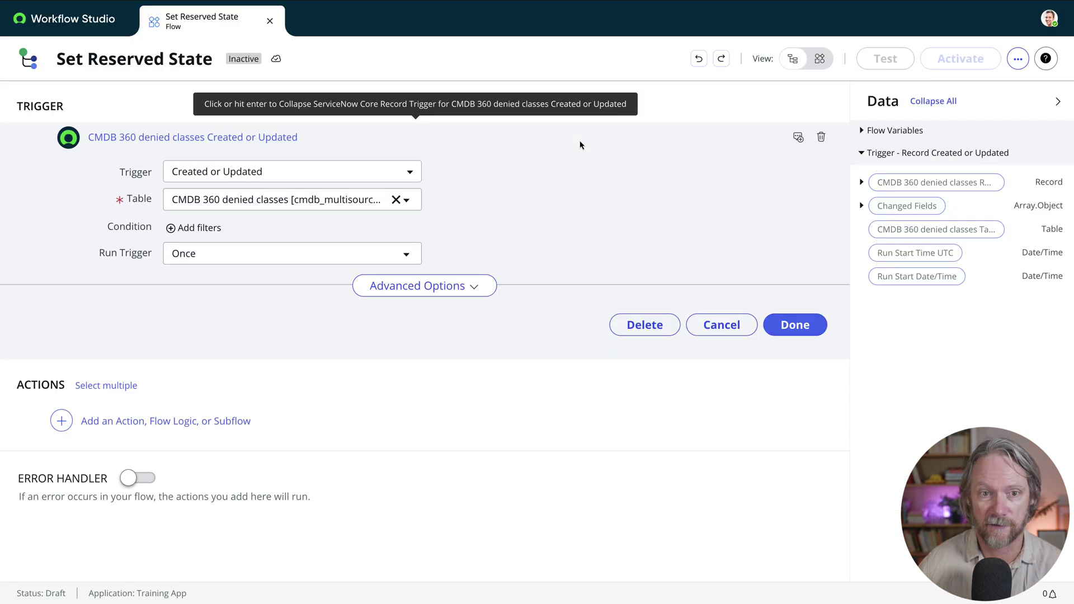
# - Search for "loaner" among the trigger tables of the Set Reserved State flow in Workflow Studio
pyautogui.click(351, 204)
pyautogui.write('loaner')
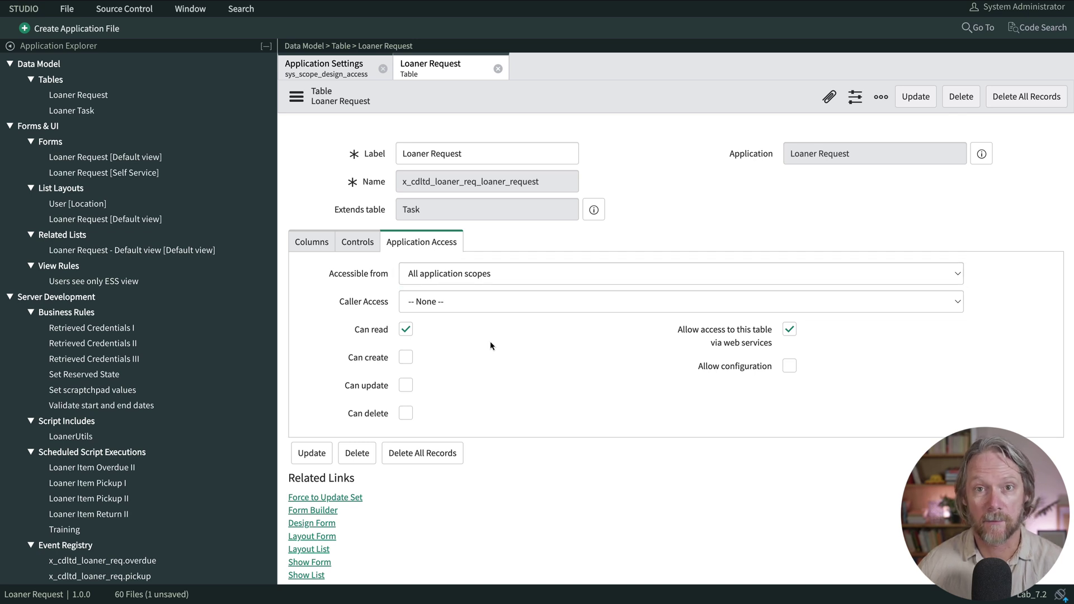
# - Enable Allow configuration in the Loaner Request table's Application Access settings in Studio and save the table record
pyautogui.click(790, 366)
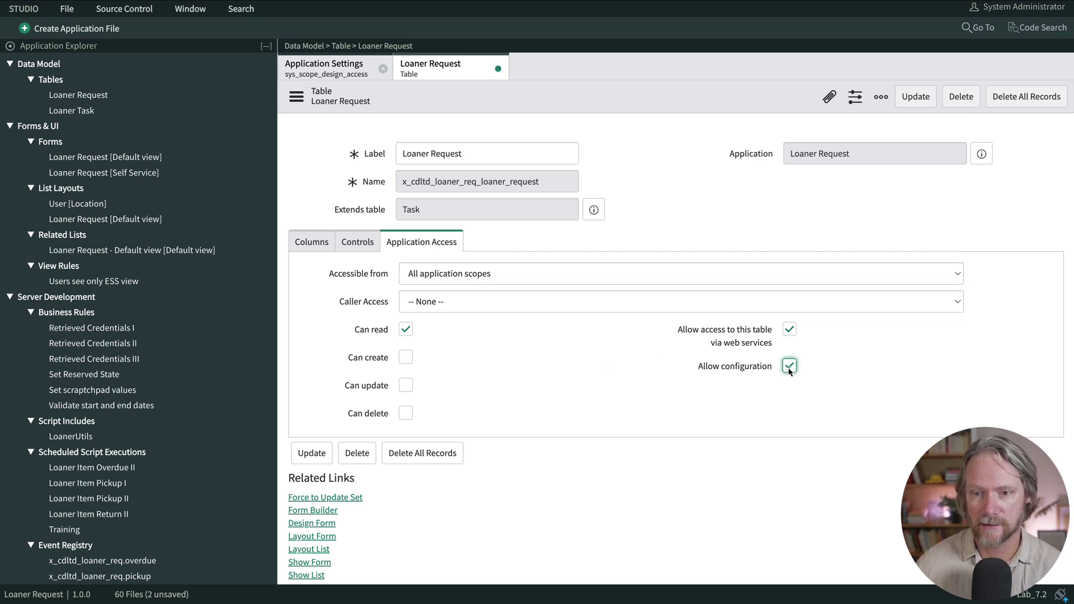
pyautogui.rightClick(630, 100)
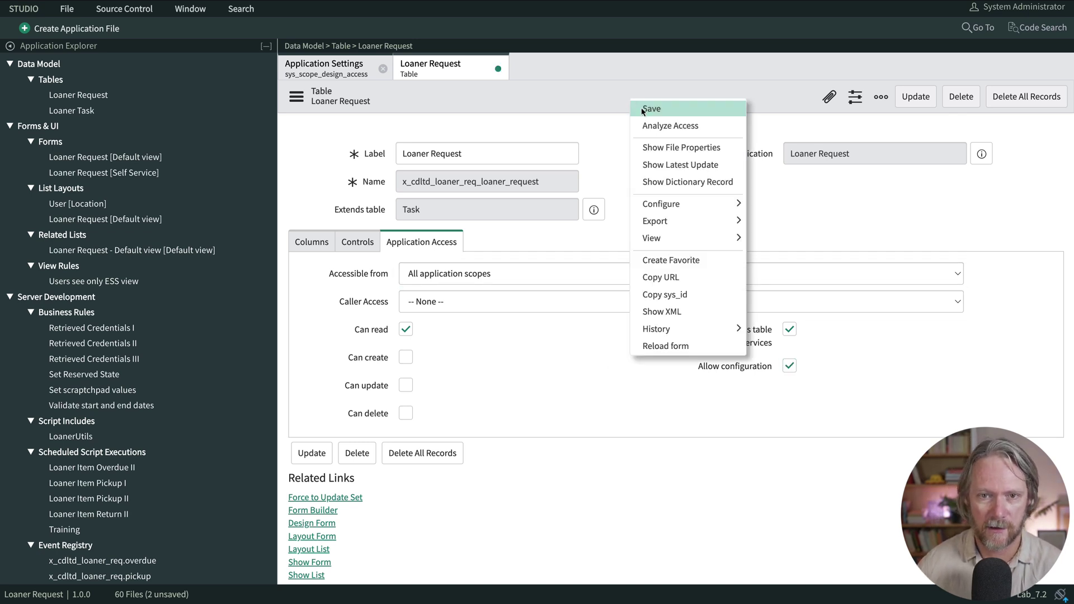
pyautogui.click(651, 109)
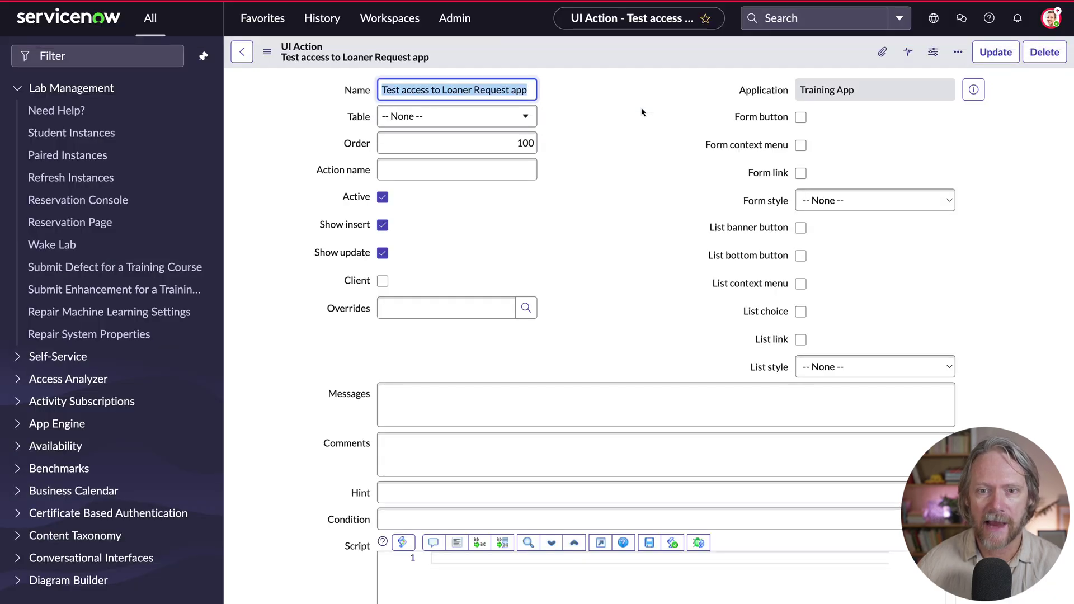
# - Search the Training App UI action's table choices for "loaner" again to retest configuration access
pyautogui.click(471, 116)
pyautogui.write('l')
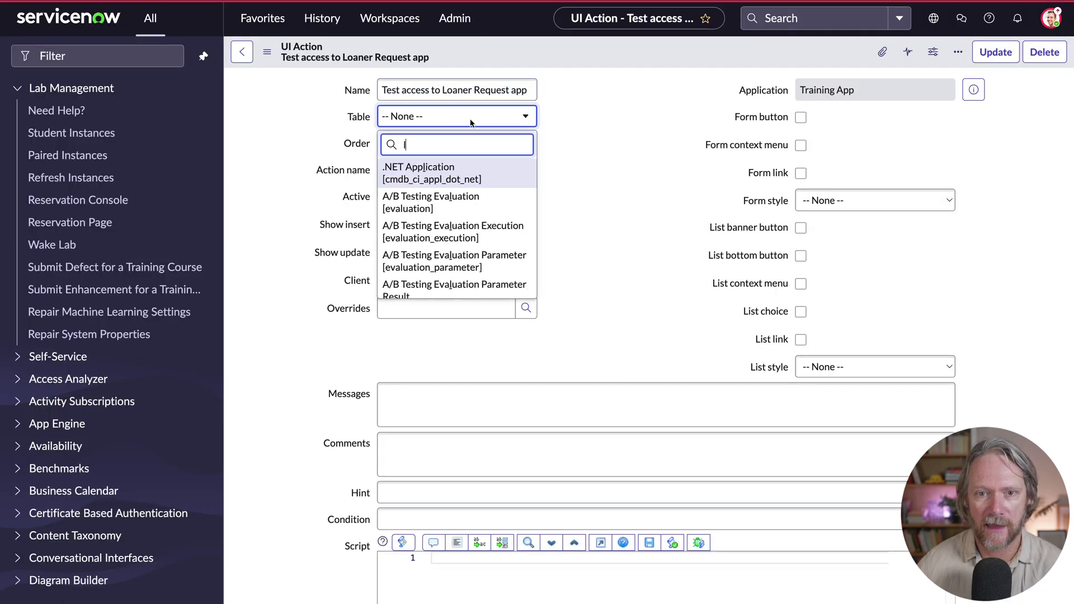
pyautogui.write('oaner')
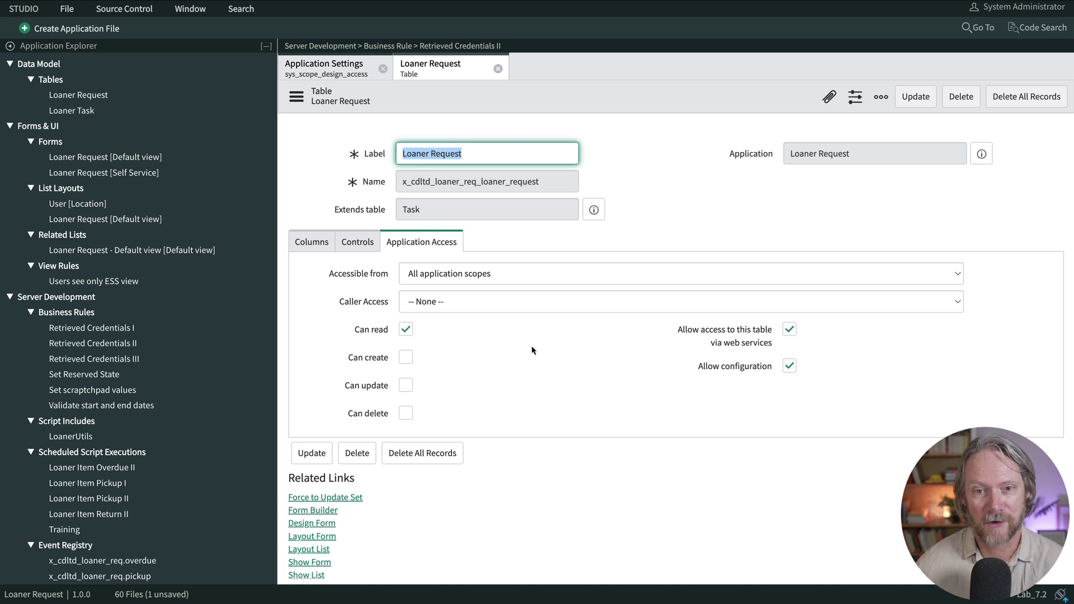
# - Enable Can update on the Loaner Request table, set Caller Access to Caller Tracking, and save the record
pyautogui.click(532, 351)
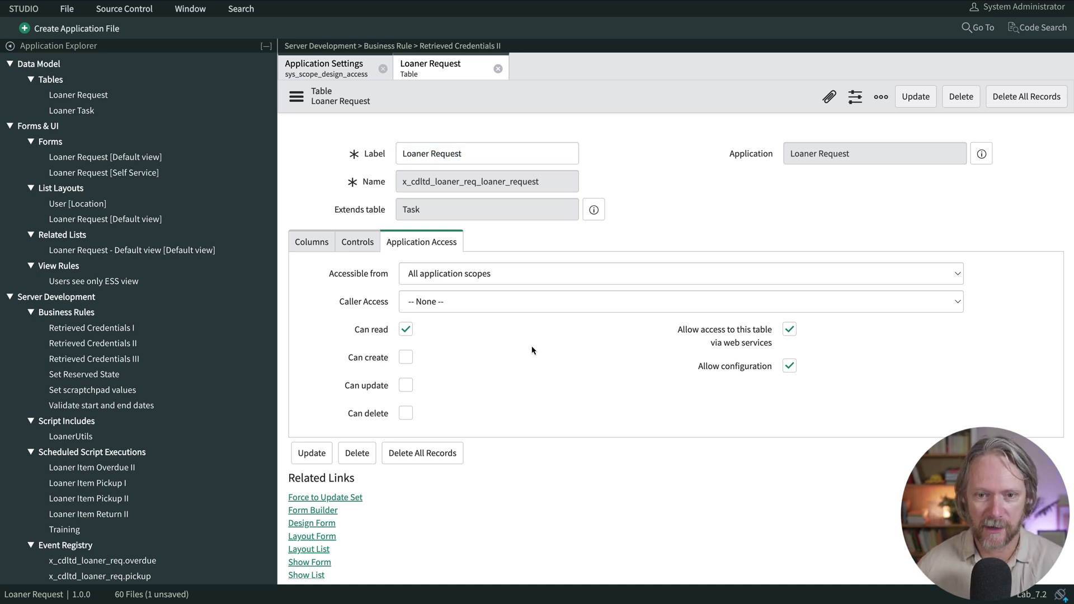
pyautogui.click(406, 386)
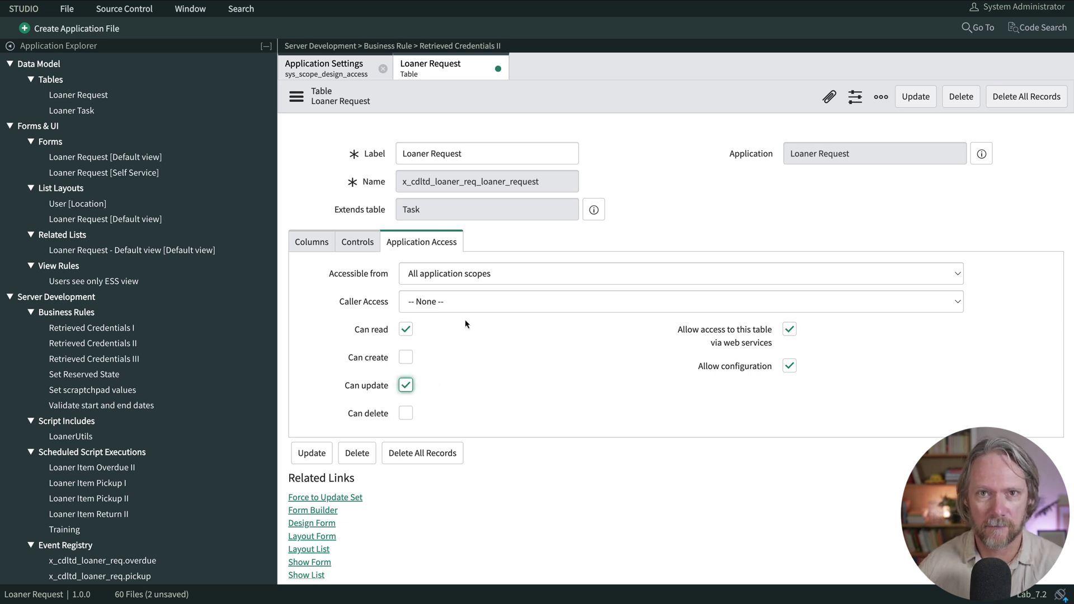
pyautogui.click(487, 306)
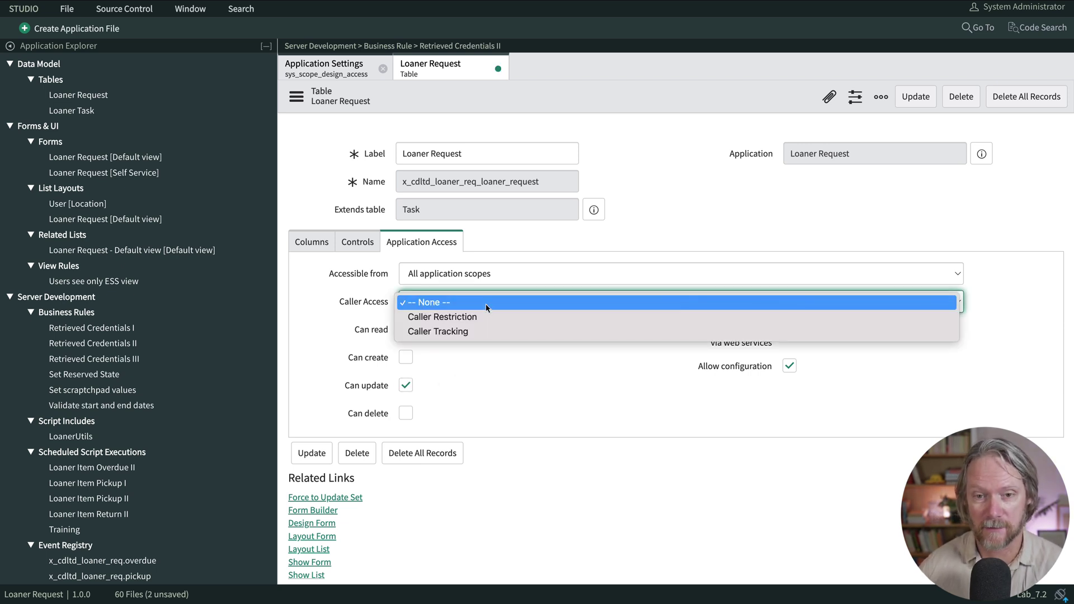
pyautogui.click(478, 333)
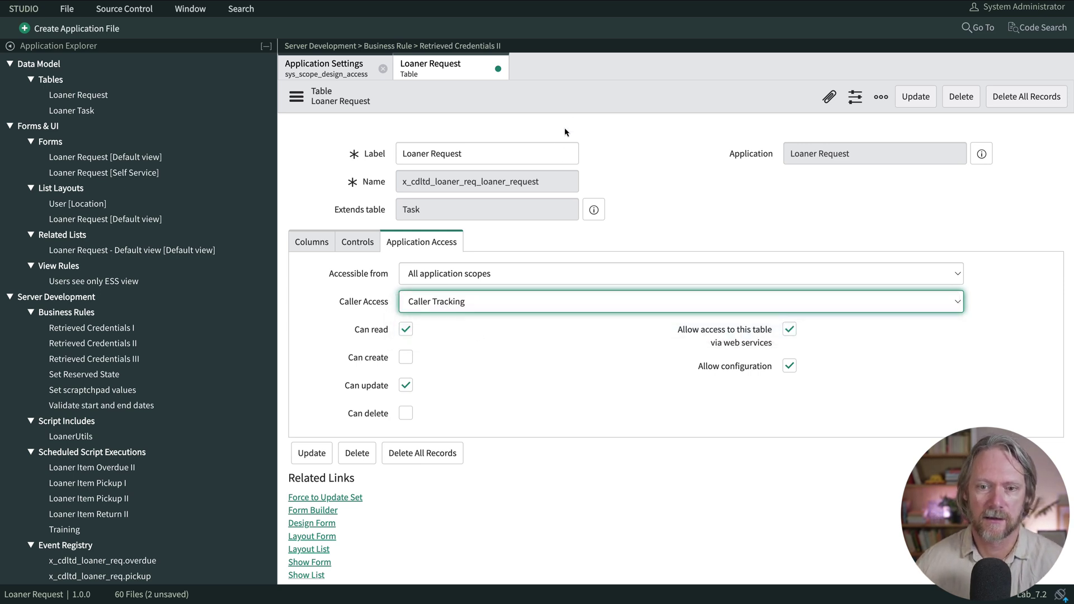
pyautogui.rightClick(600, 90)
pyautogui.click(610, 96)
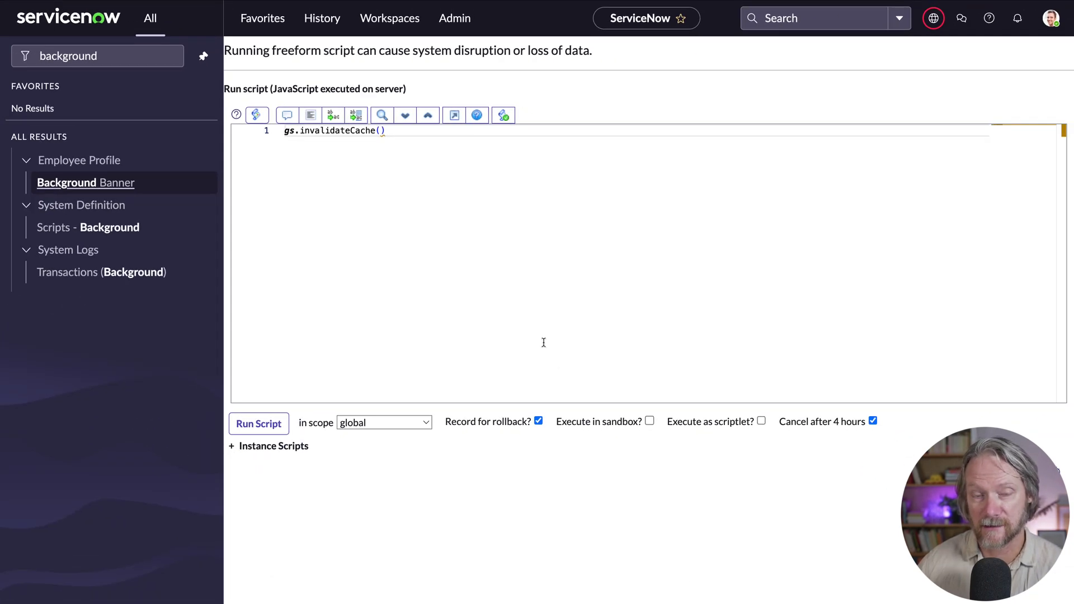
# - Run gs.invalidateCache() as a background script in the global scope
pyautogui.click(265, 429)
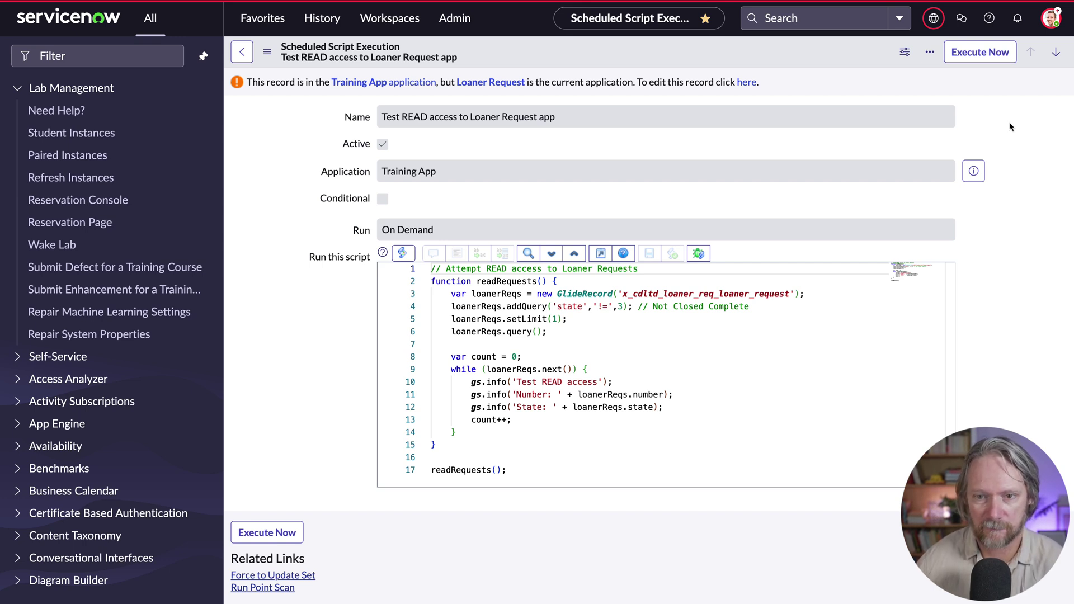
# - Execute the READ and WRITE access test scripts for the Loaner Request app and refresh the log filtered to source x_cdltd_training_a
pyautogui.click(982, 52)
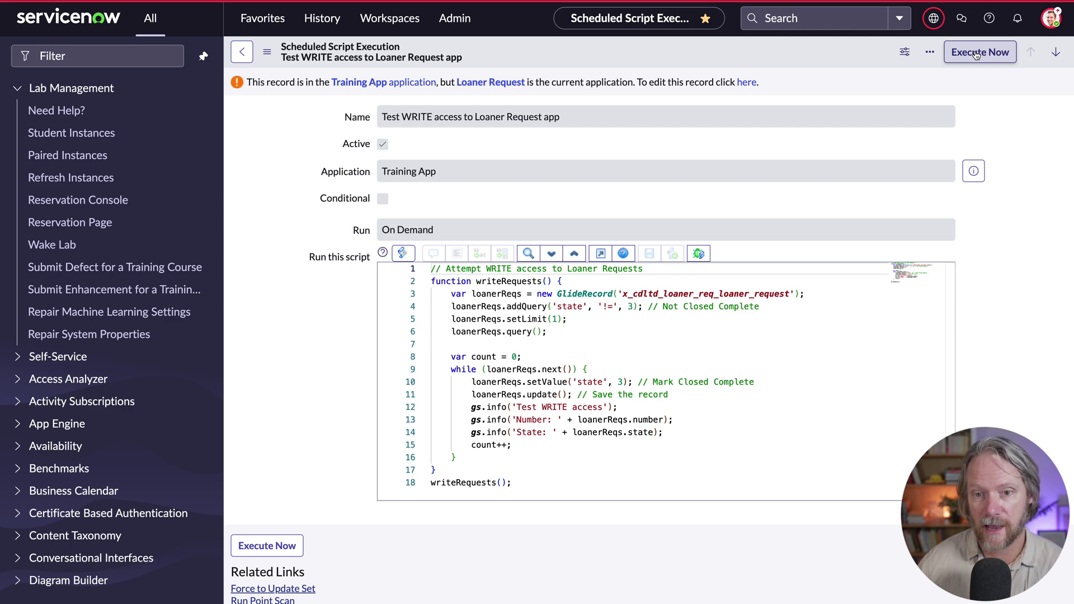
pyautogui.click(976, 52)
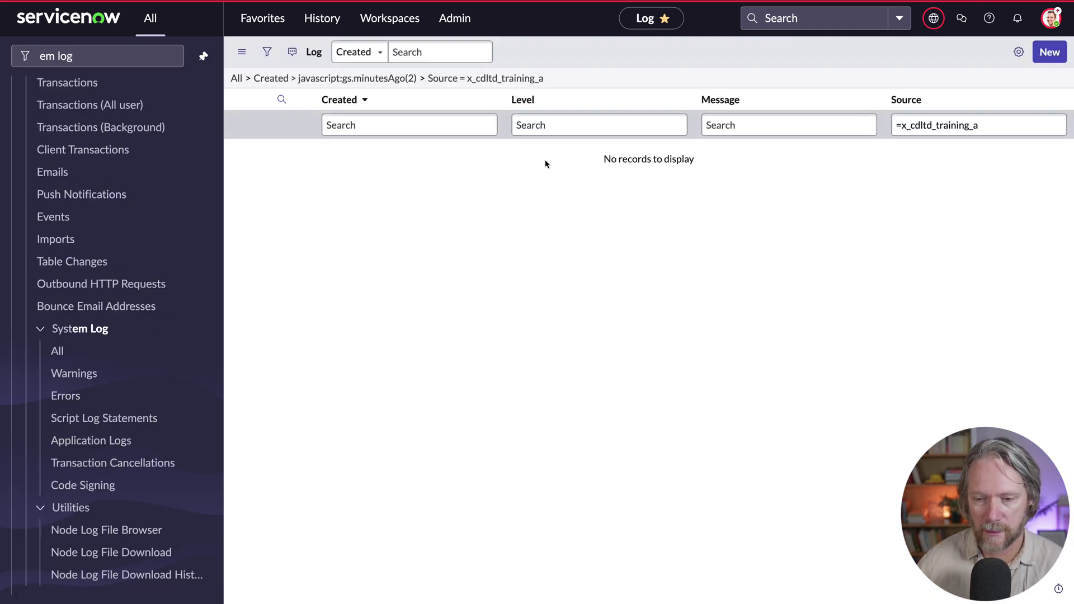
pyautogui.click(526, 79)
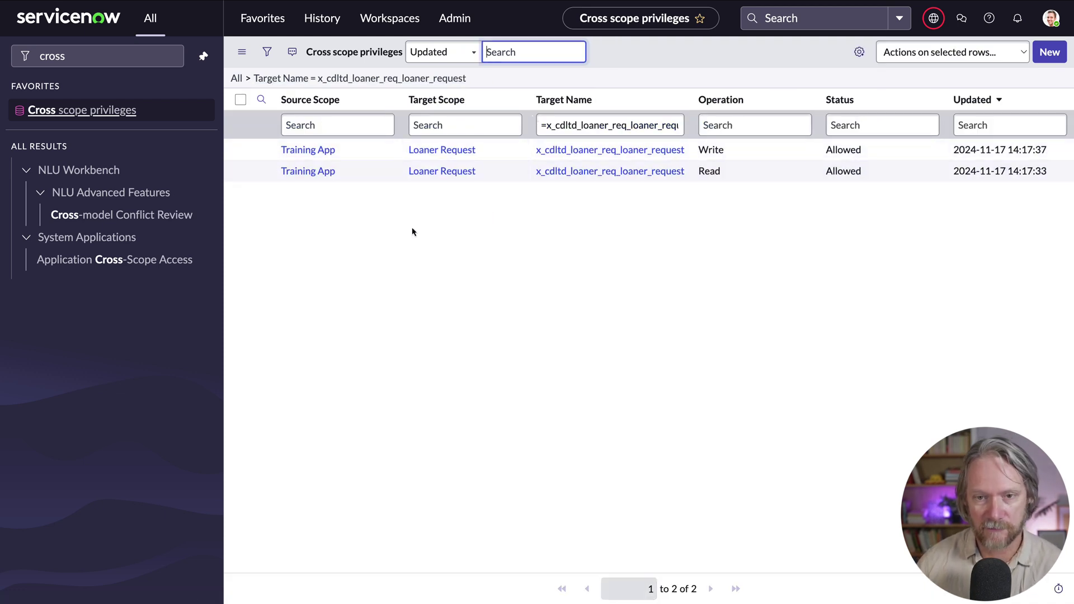
# - Preview the Read cross scope privilege from Training App to the Loaner Request table and open its record
pyautogui.click(262, 171)
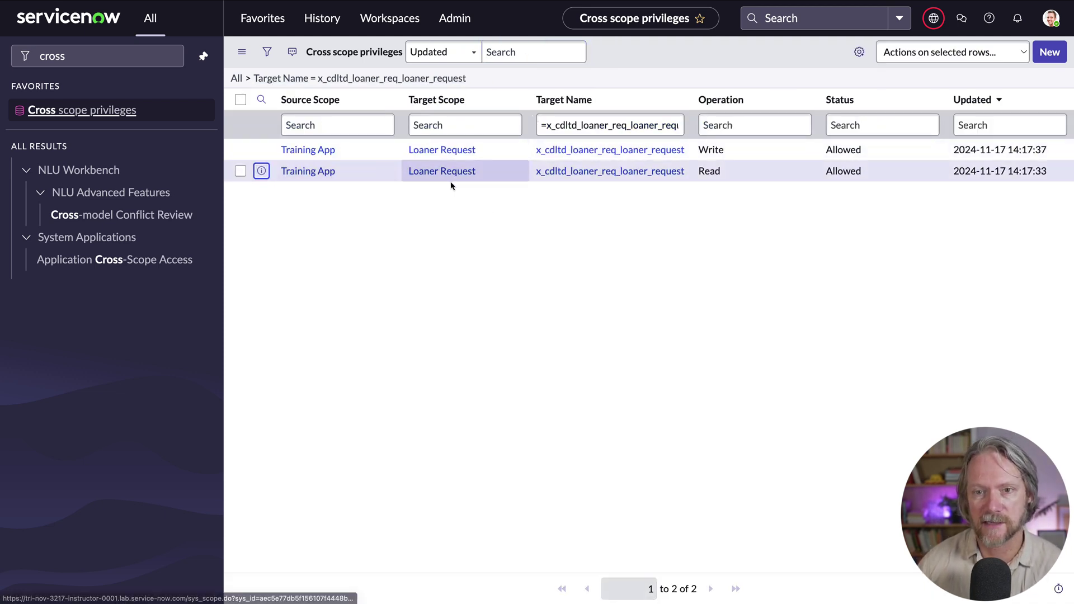
pyautogui.click(602, 202)
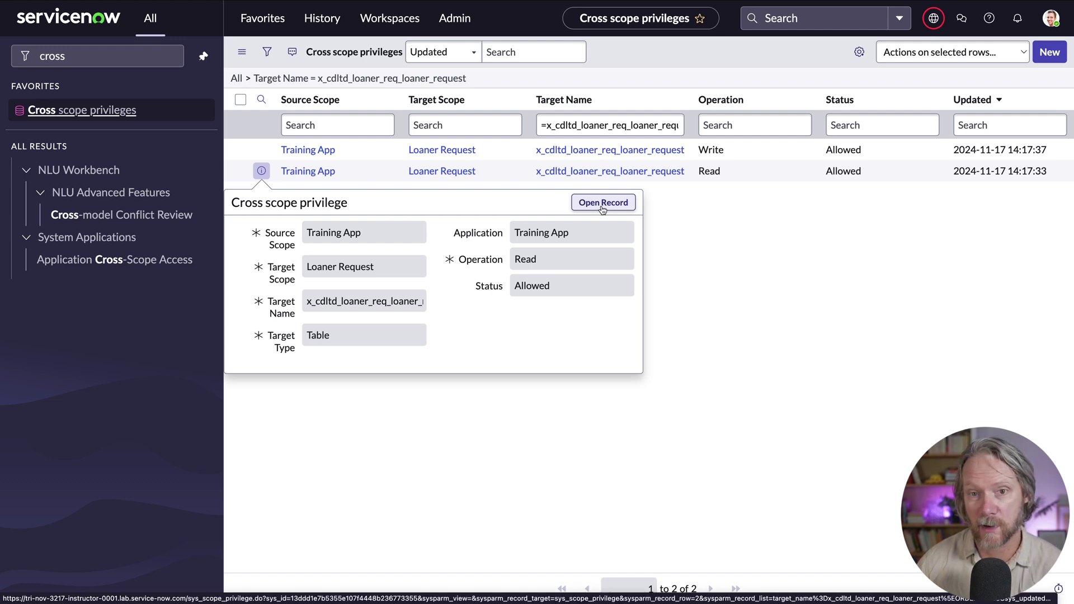
# - Open the Read cross scope privilege record, then refresh the Restricted Caller Access Privileges list filtered to target scopes starting with Loaner
pyautogui.click(603, 207)
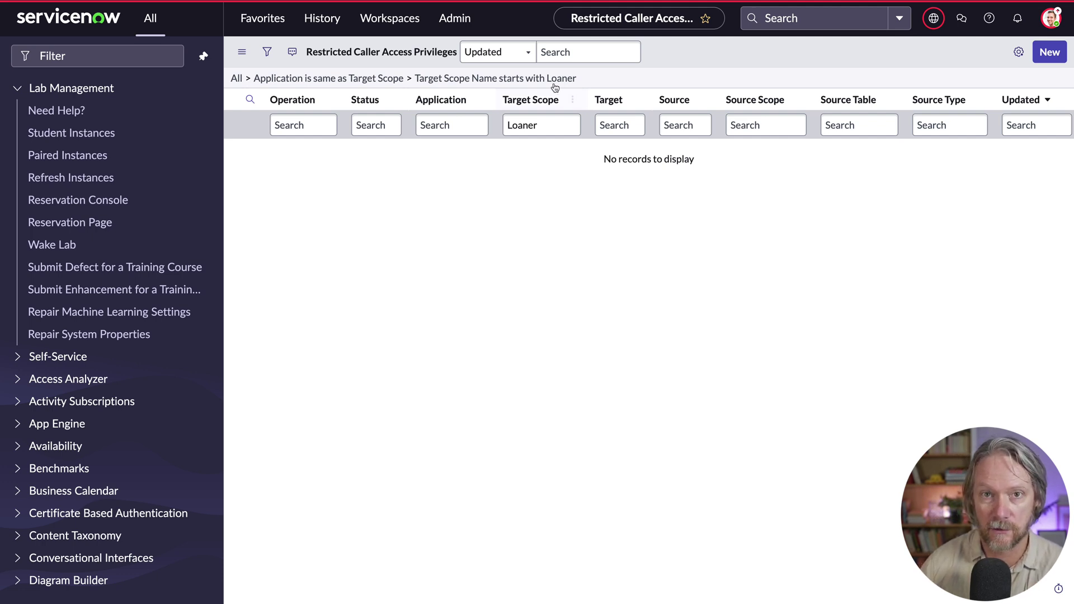
pyautogui.click(554, 83)
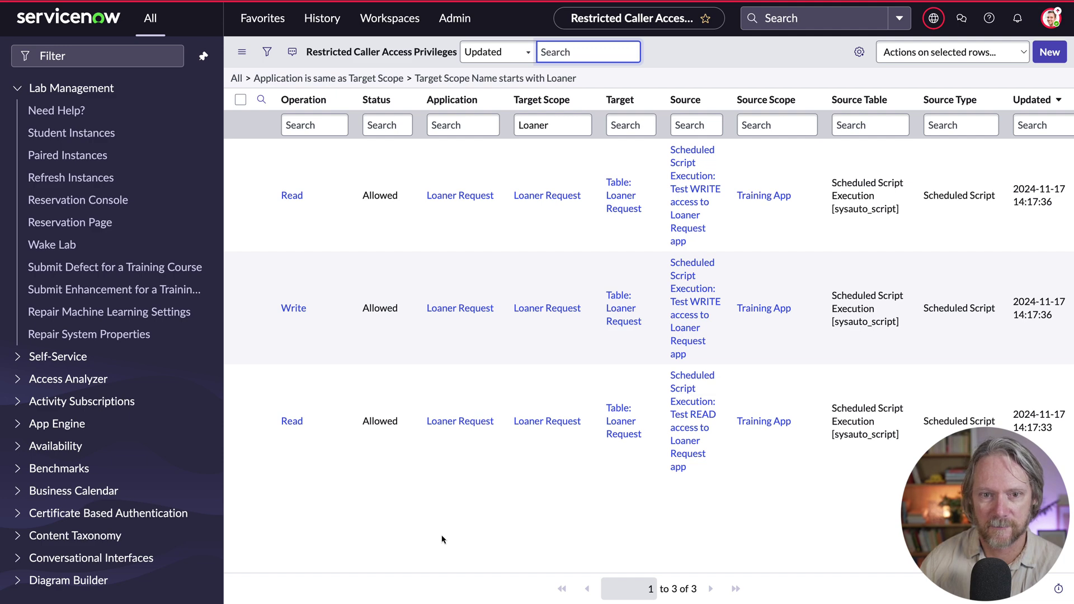
# - Open the Write restricted caller access privilege for the Loaner Request table and examine its Source Type and Operation choices without changing them
pyautogui.click(294, 310)
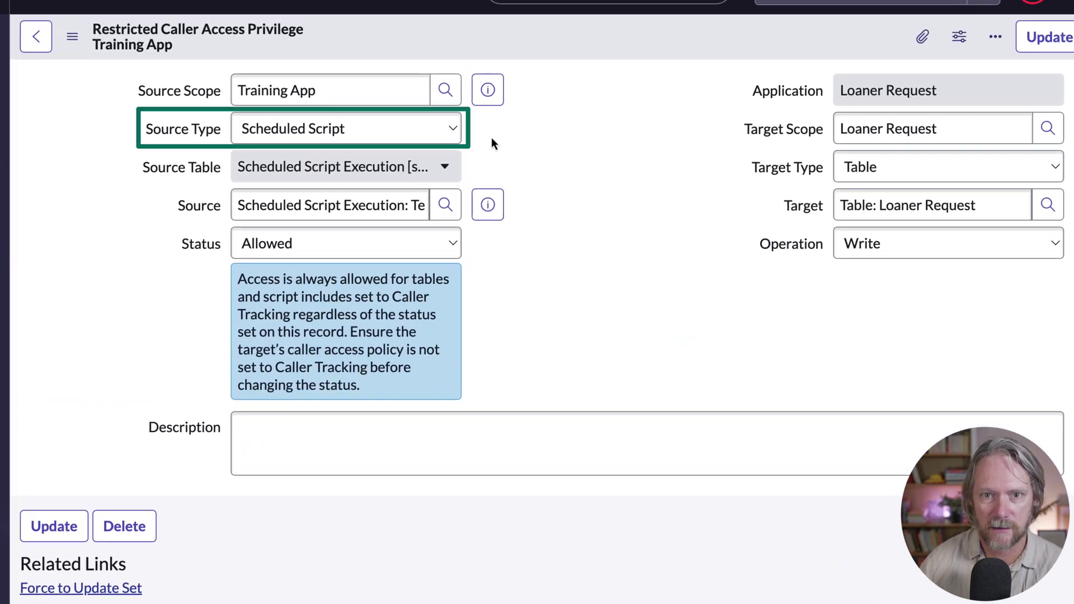
pyautogui.click(431, 130)
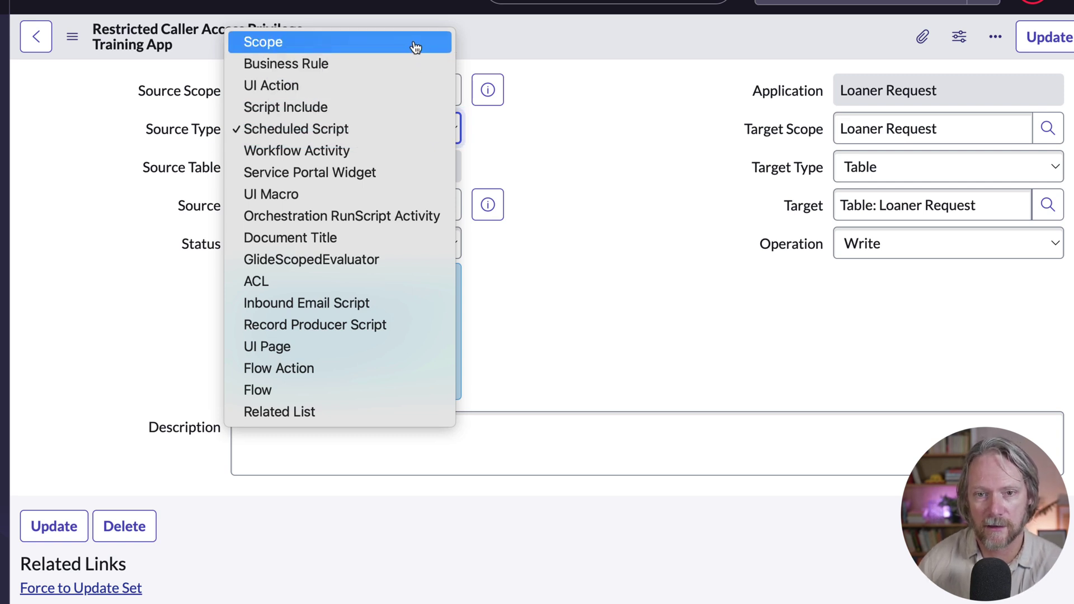
pyautogui.click(403, 131)
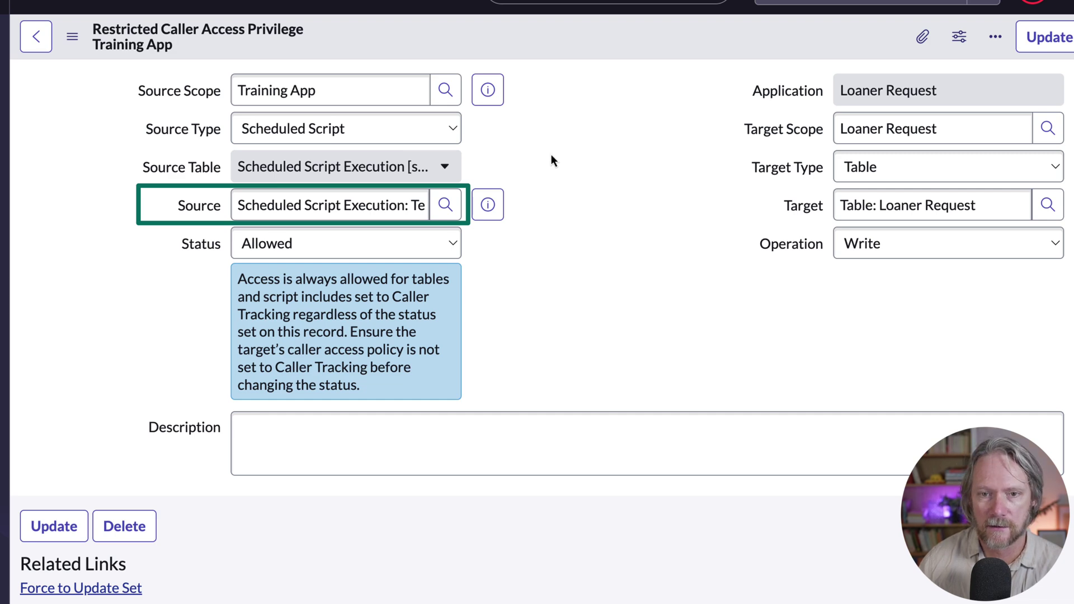
pyautogui.click(917, 251)
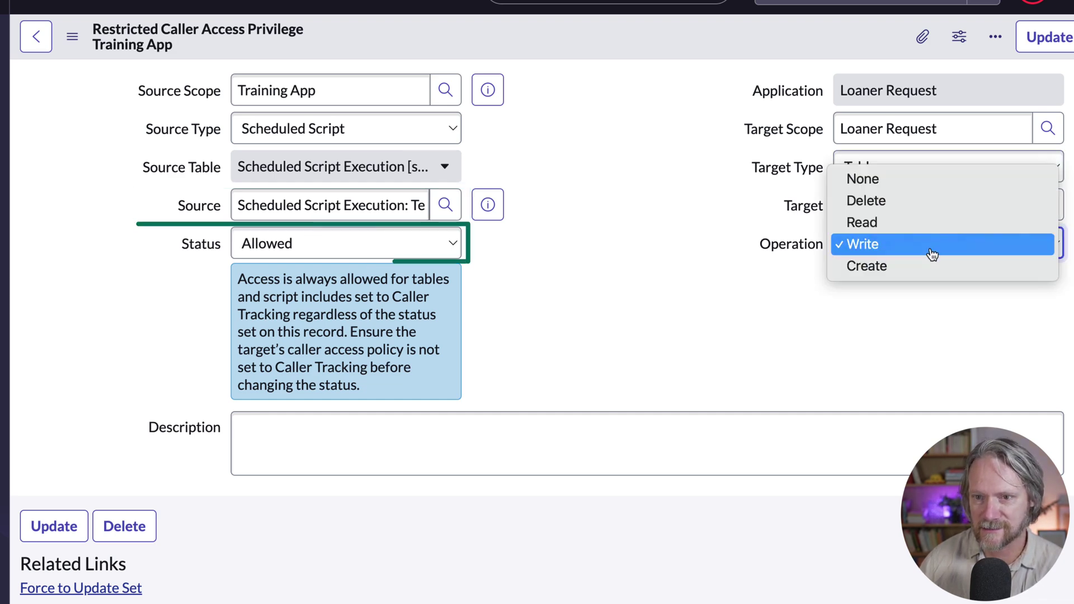
pyautogui.click(700, 256)
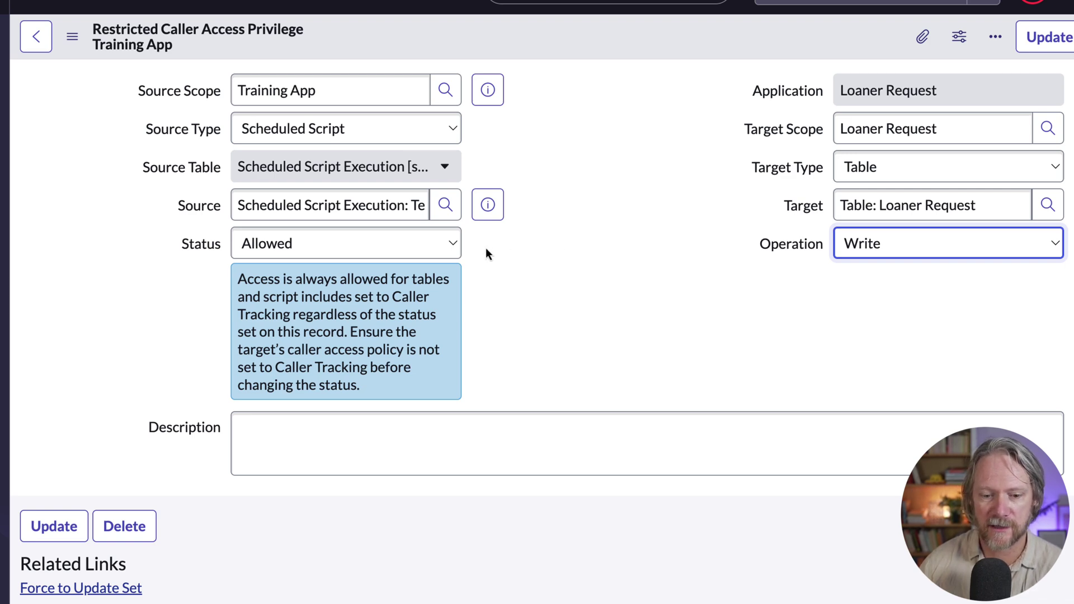
# - Set the Write restricted caller access privilege's Status to Denied and save the record
pyautogui.click(415, 246)
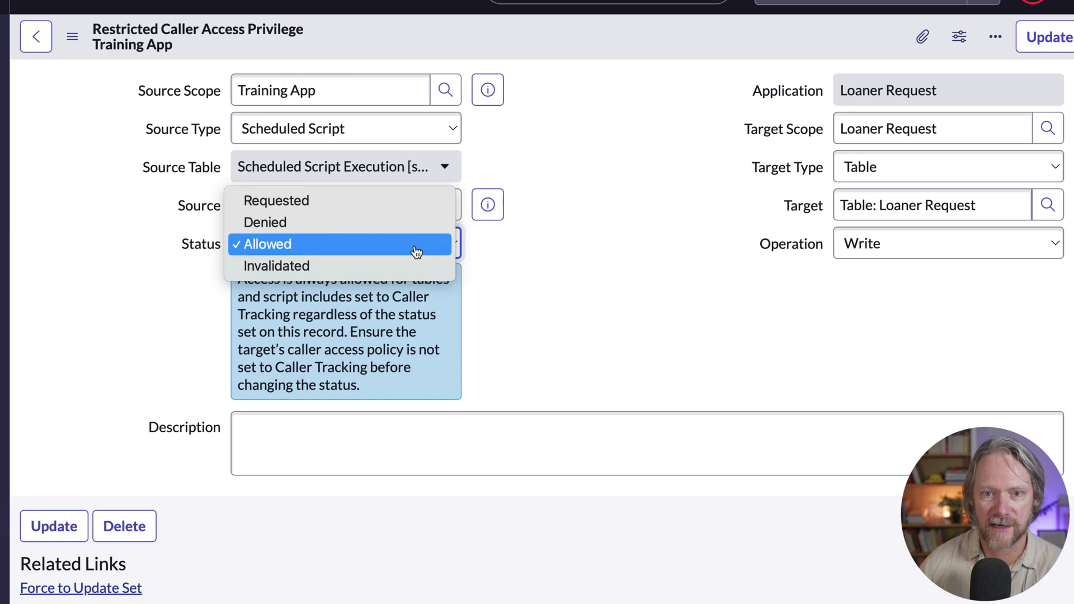
pyautogui.click(414, 232)
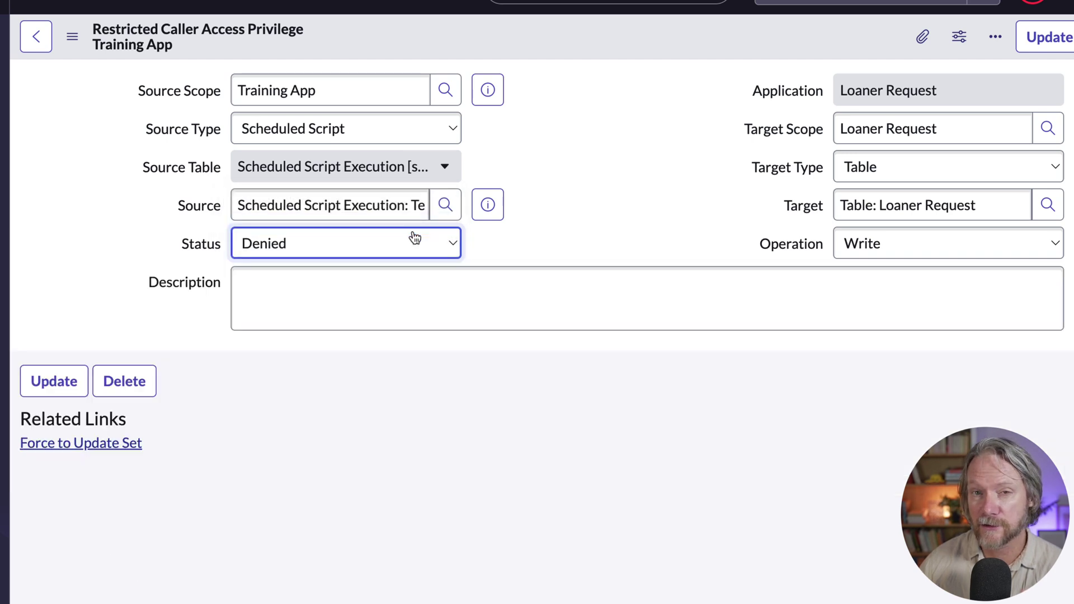
pyautogui.rightClick(621, 32)
pyautogui.click(640, 46)
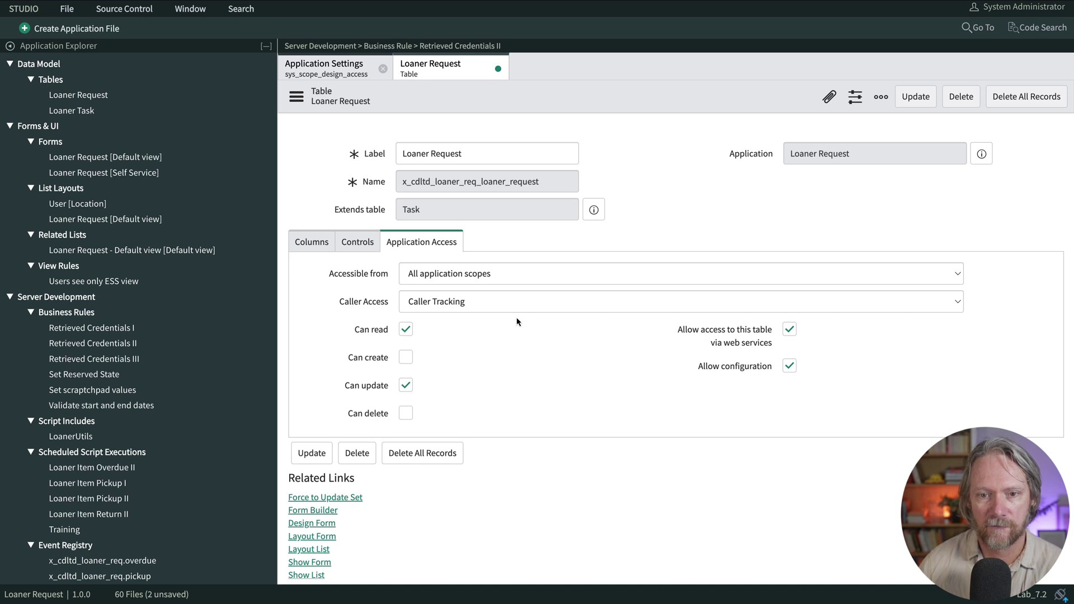
# - In Studio, set the Loaner Request table's Caller Access to Caller Restriction and save the table record
pyautogui.click(524, 305)
pyautogui.click(524, 288)
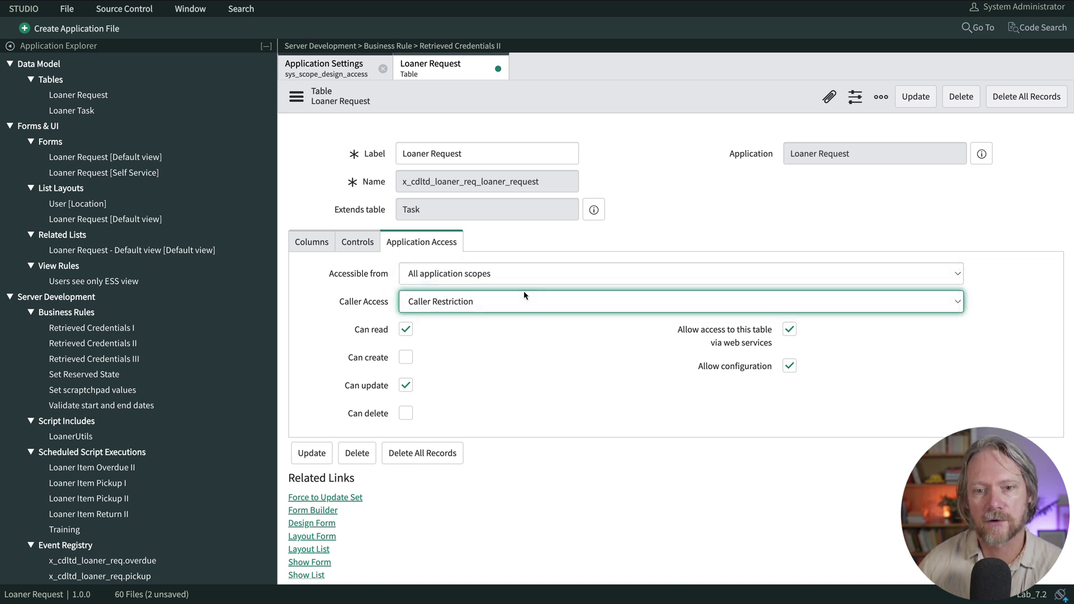
pyautogui.rightClick(594, 102)
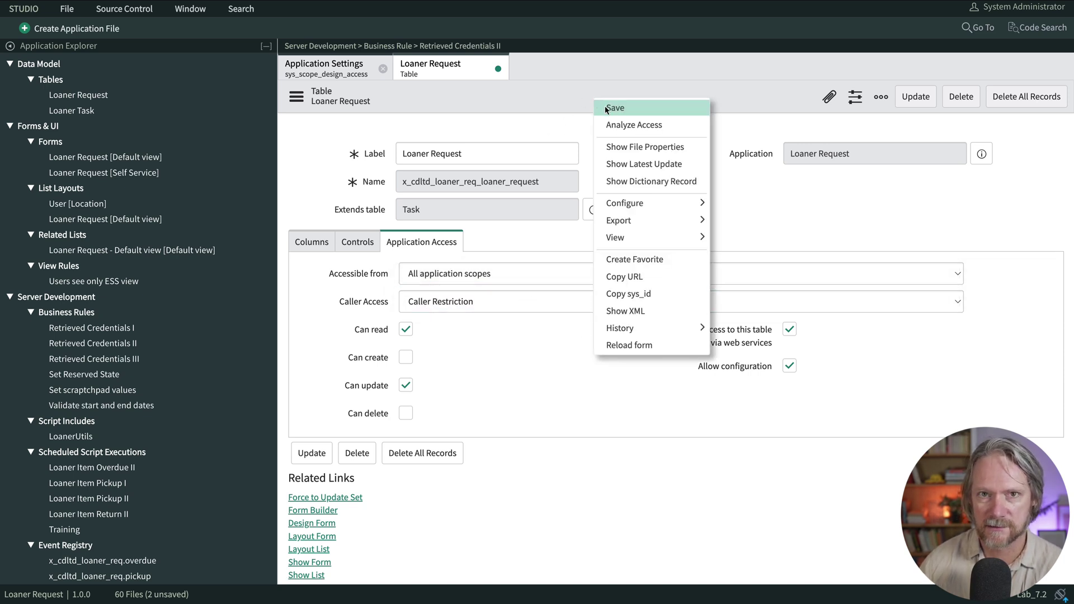
pyautogui.click(604, 109)
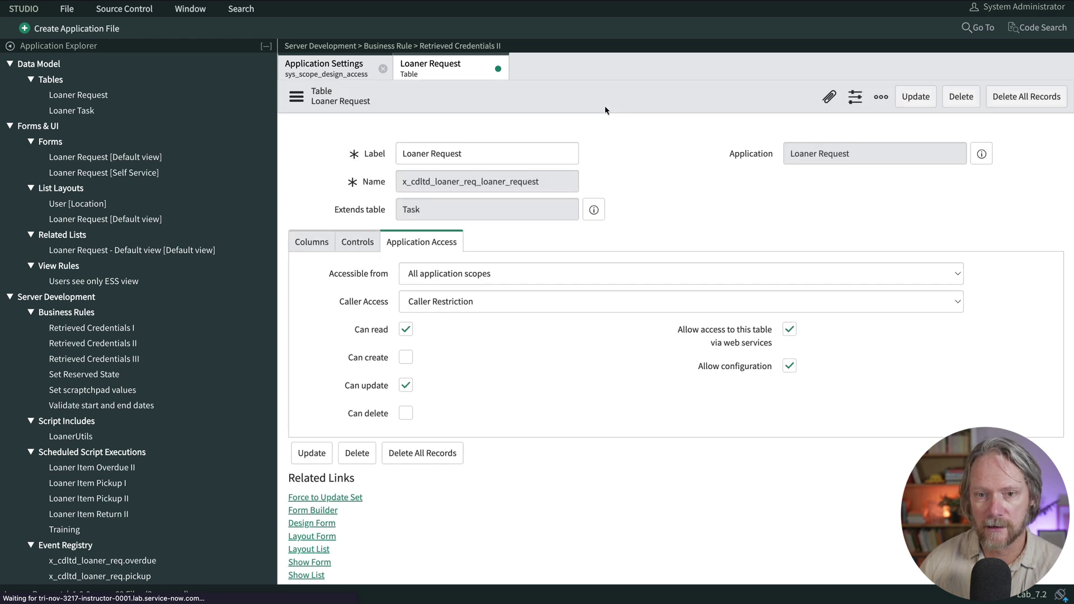
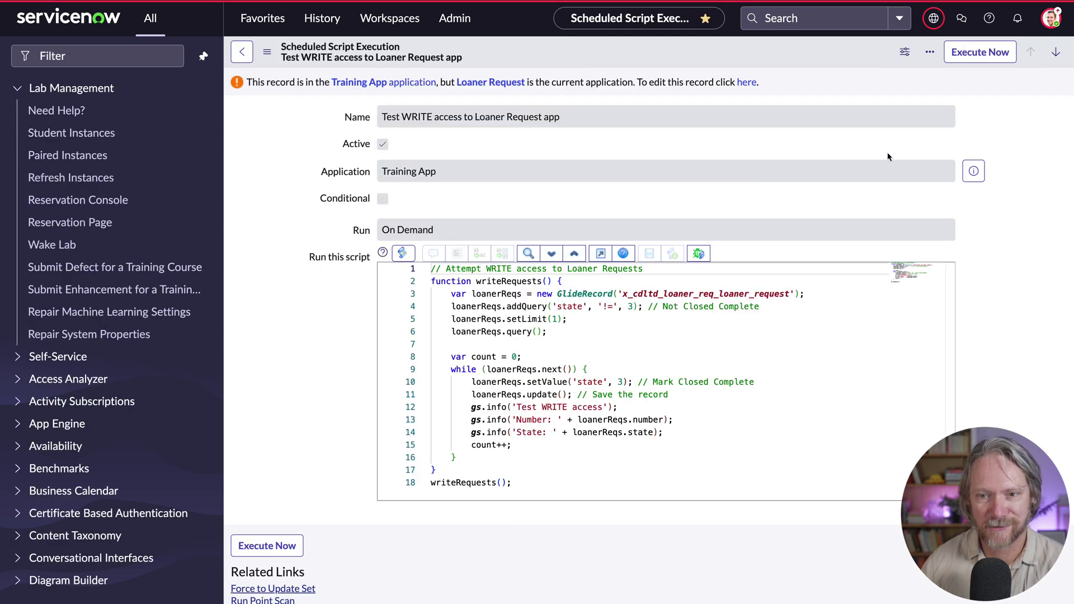
# - Execute the WRITE access test script, then refresh the log for source x_cdltd_training_a and the active Loaner Requests list
pyautogui.click(972, 54)
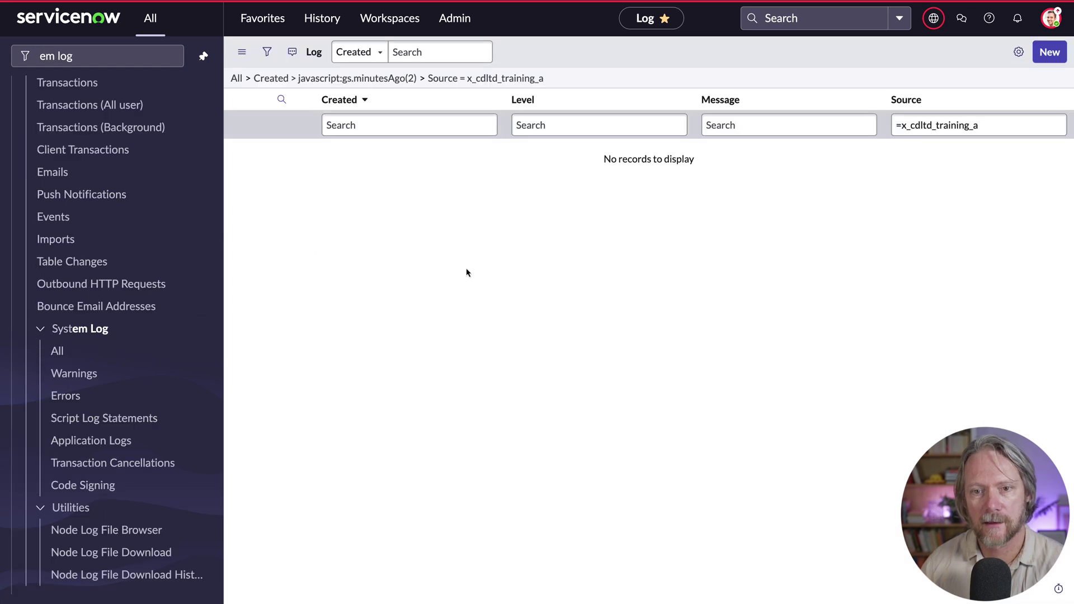
pyautogui.click(492, 78)
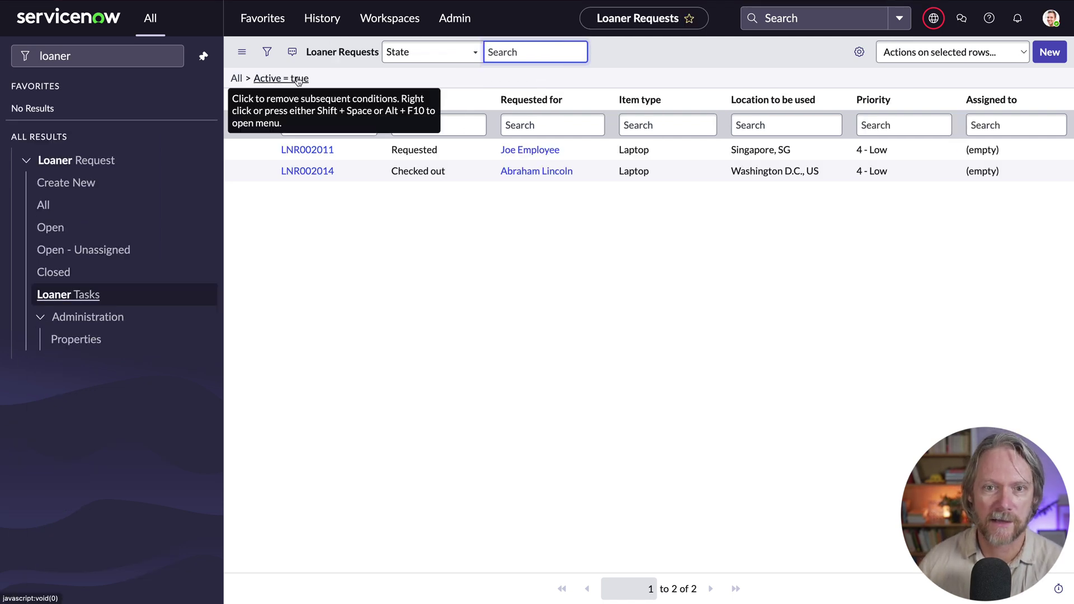
pyautogui.click(299, 82)
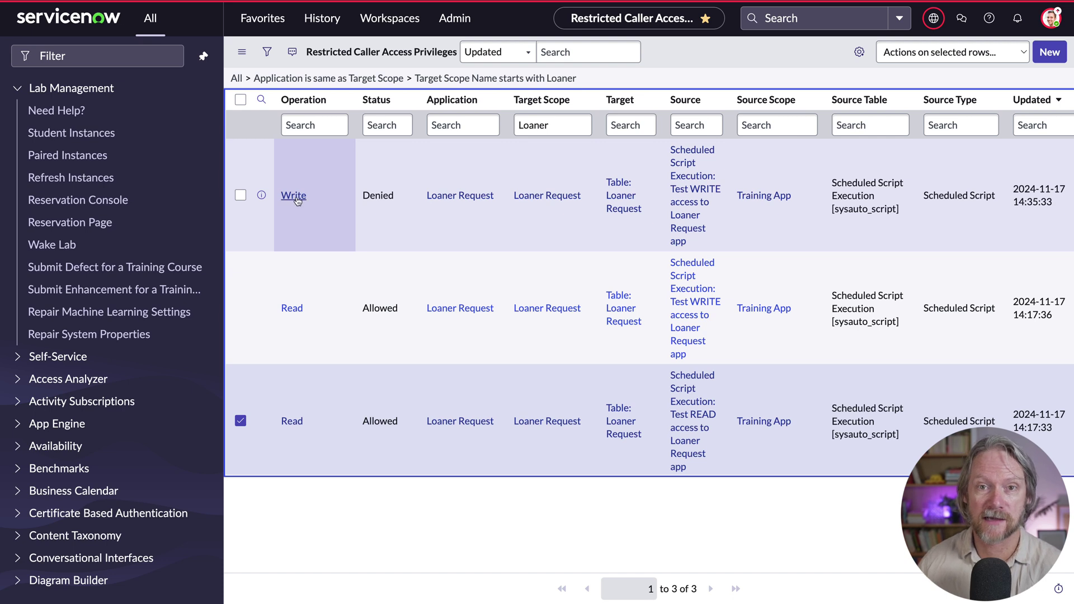
# - Reopen the Write restricted caller access privilege, set its Status to Allowed, and save the record
pyautogui.click(296, 198)
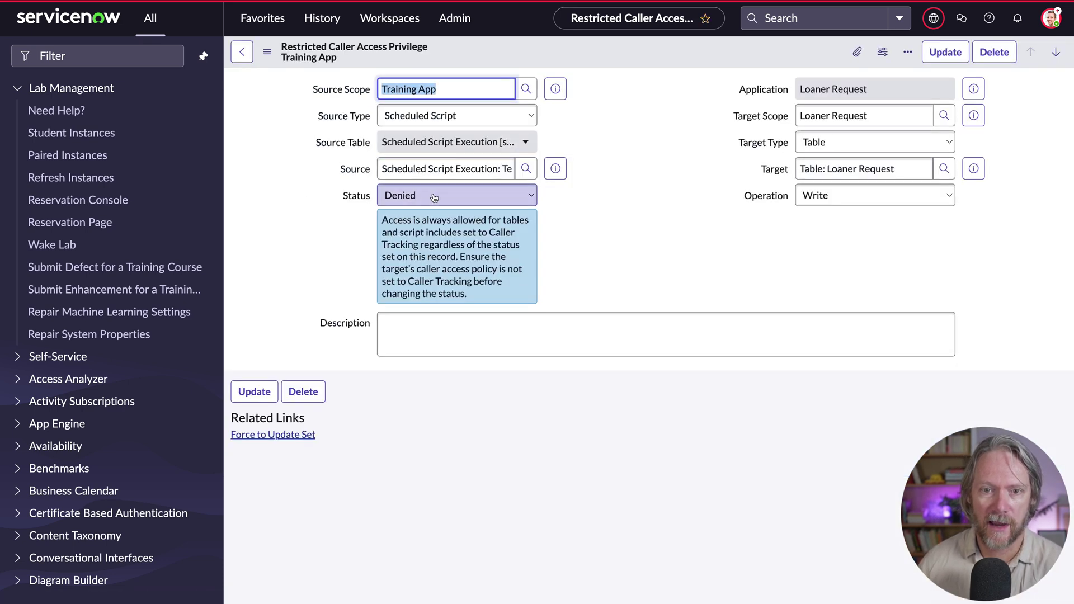
pyautogui.click(434, 197)
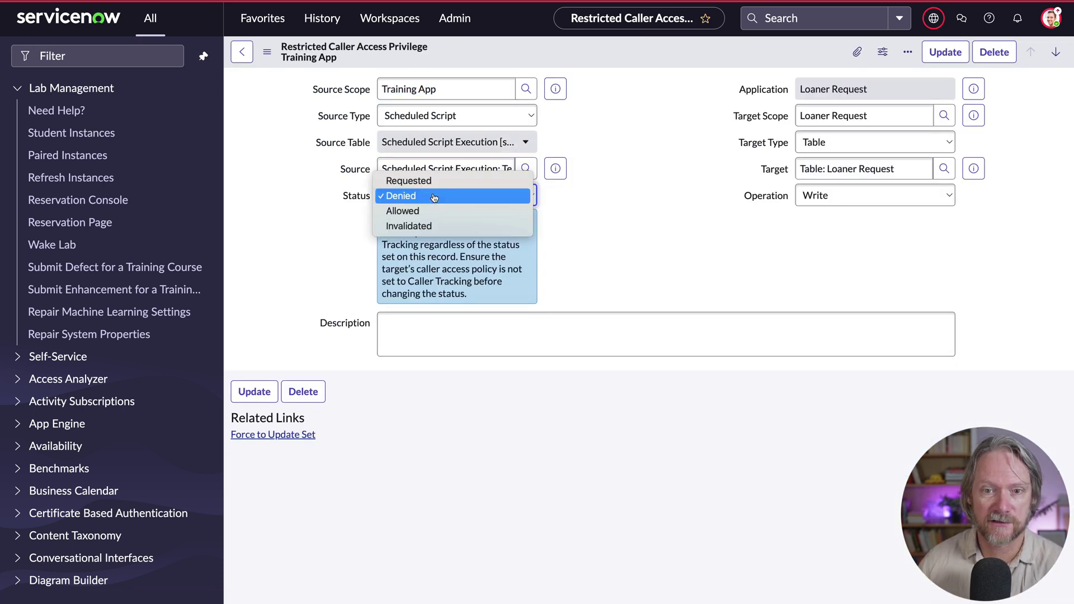
pyautogui.click(431, 210)
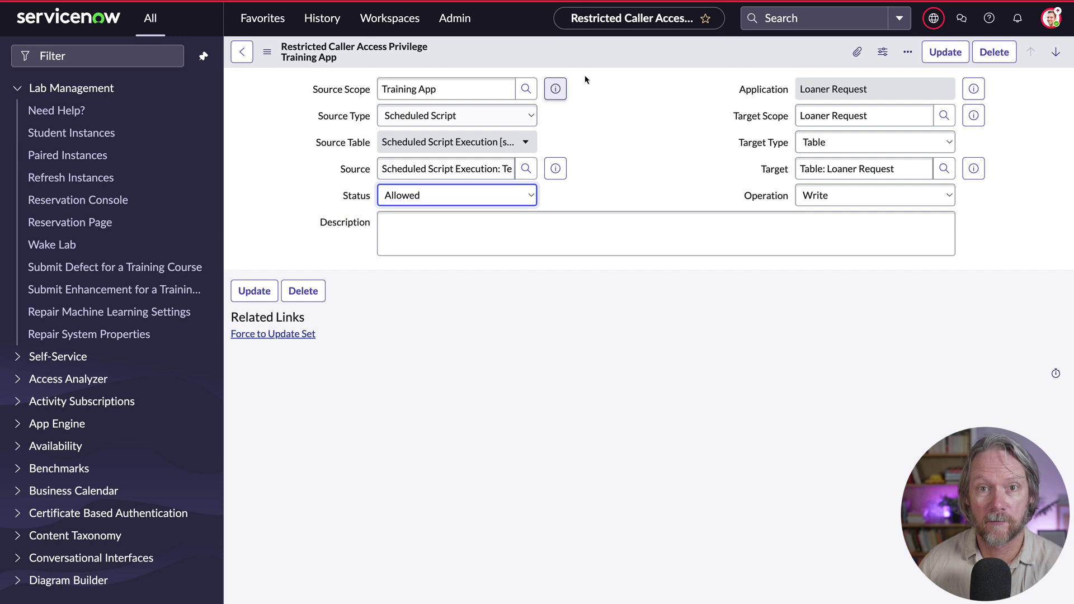
pyautogui.rightClick(622, 54)
pyautogui.click(637, 57)
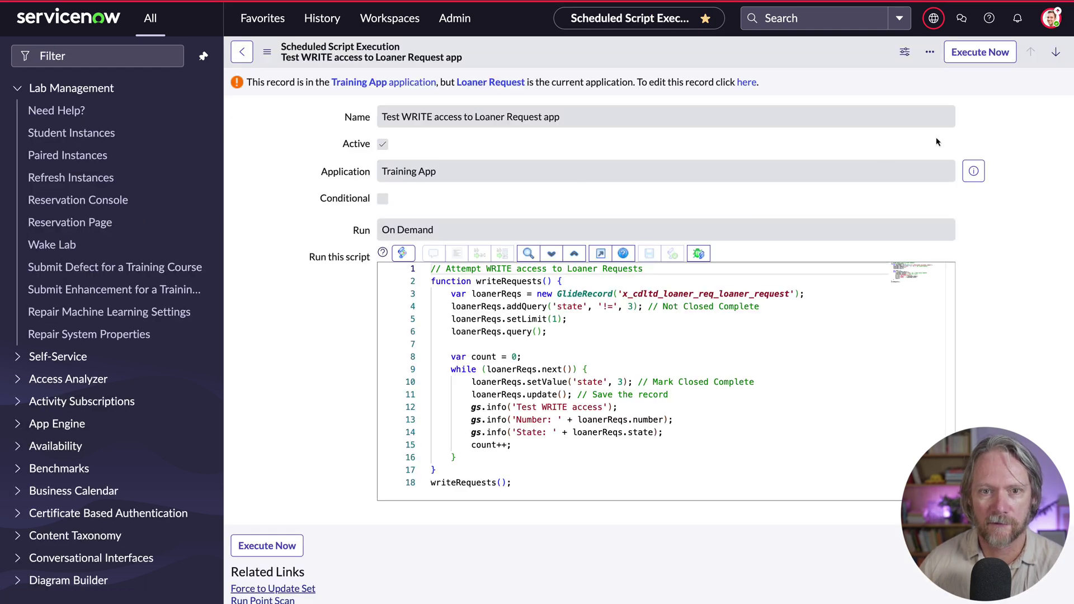
# - Execute the Test WRITE access to Loaner Request app script again and refresh the active Loaner Requests list
pyautogui.click(974, 56)
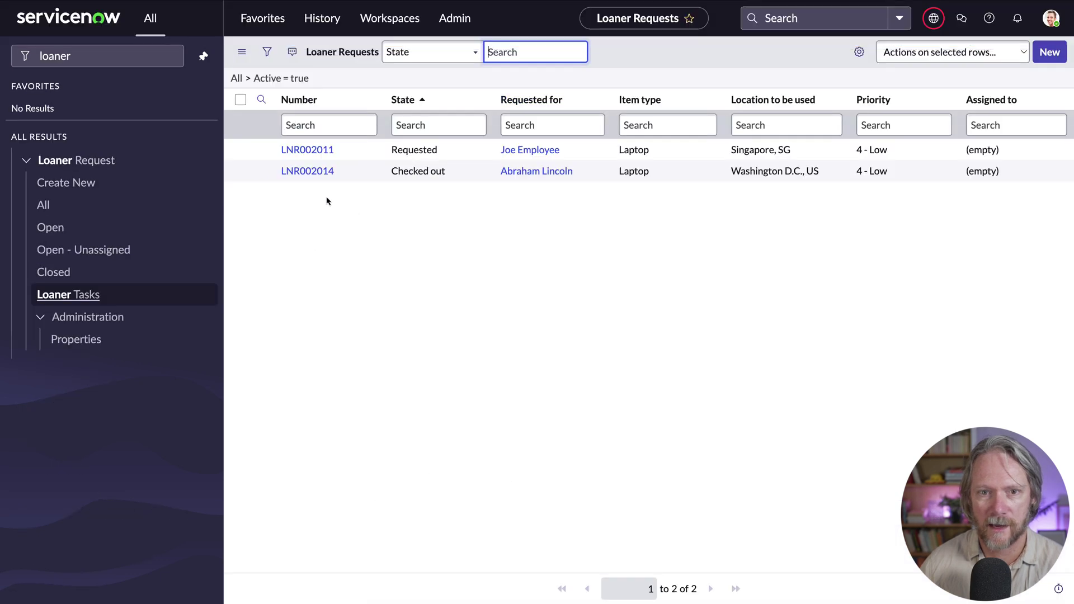
pyautogui.click(304, 80)
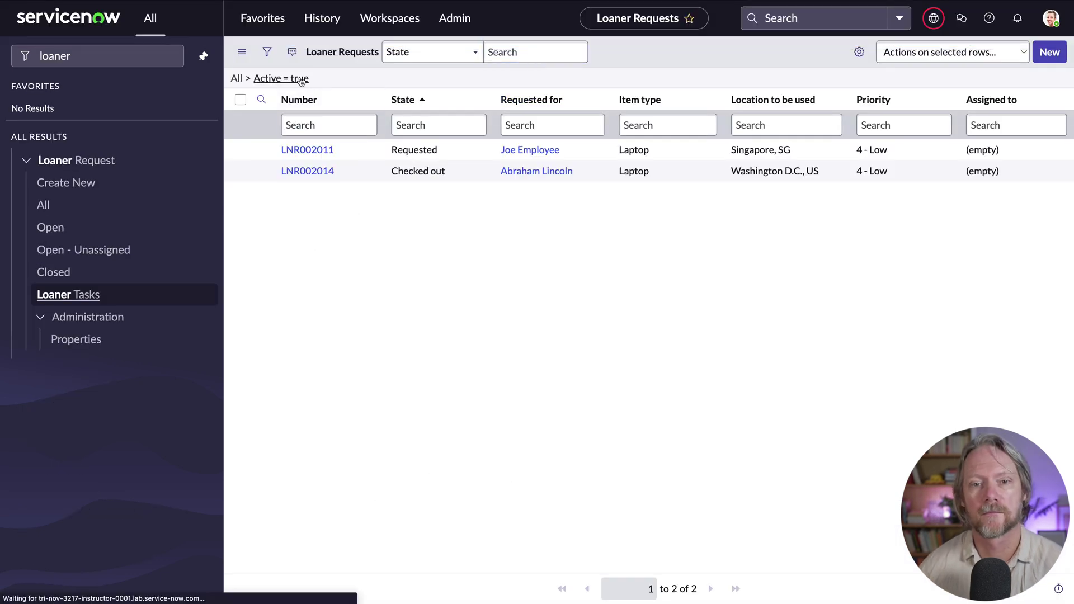
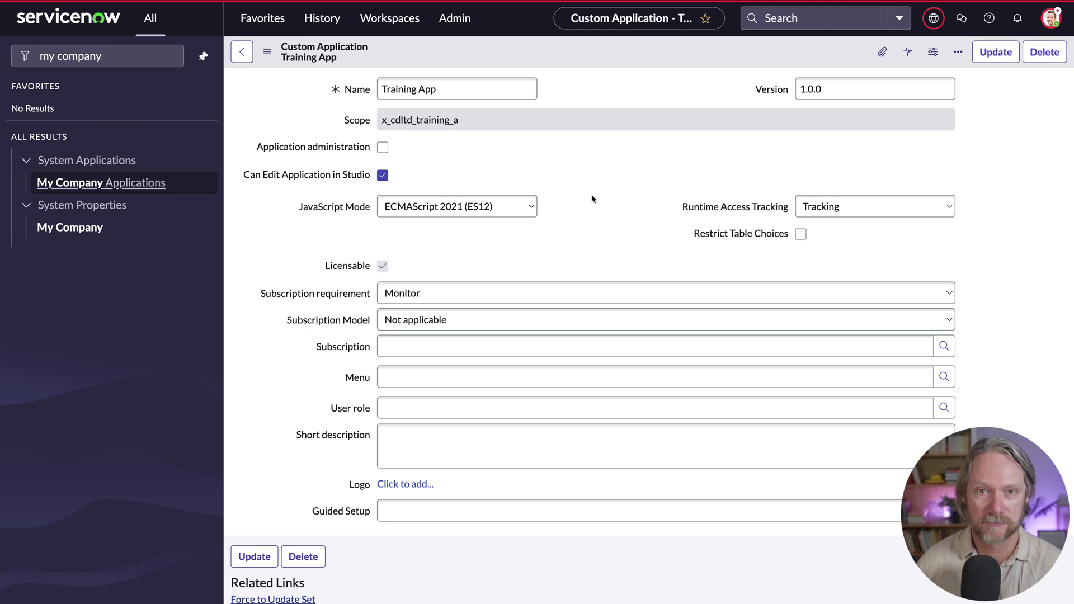
# - Generate RCA privileges in the current app from the Training App custom application record
pyautogui.scroll(-5, 590, 200)
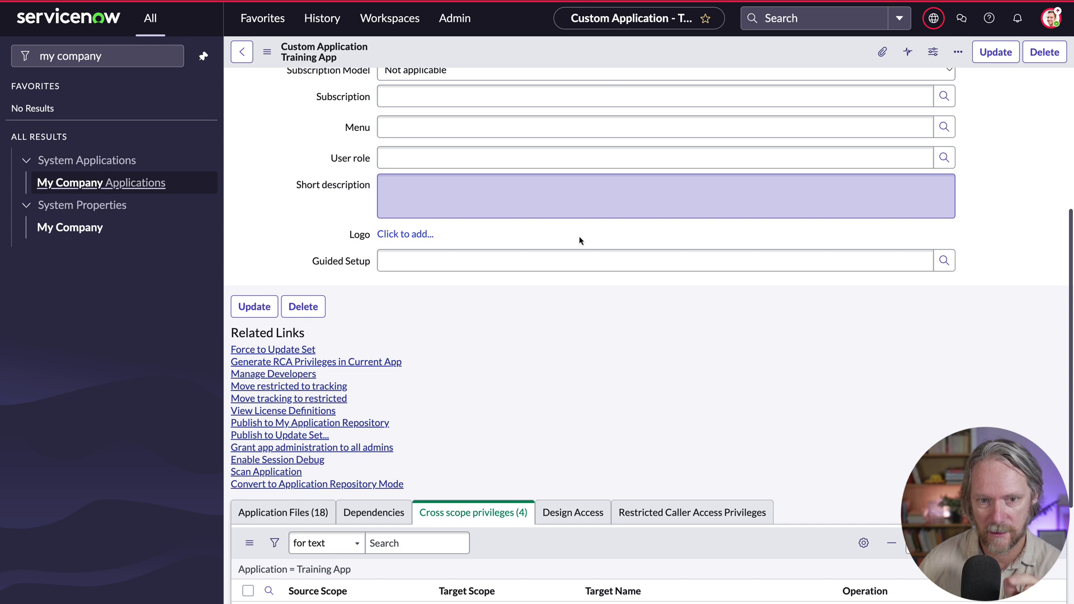
pyautogui.click(362, 366)
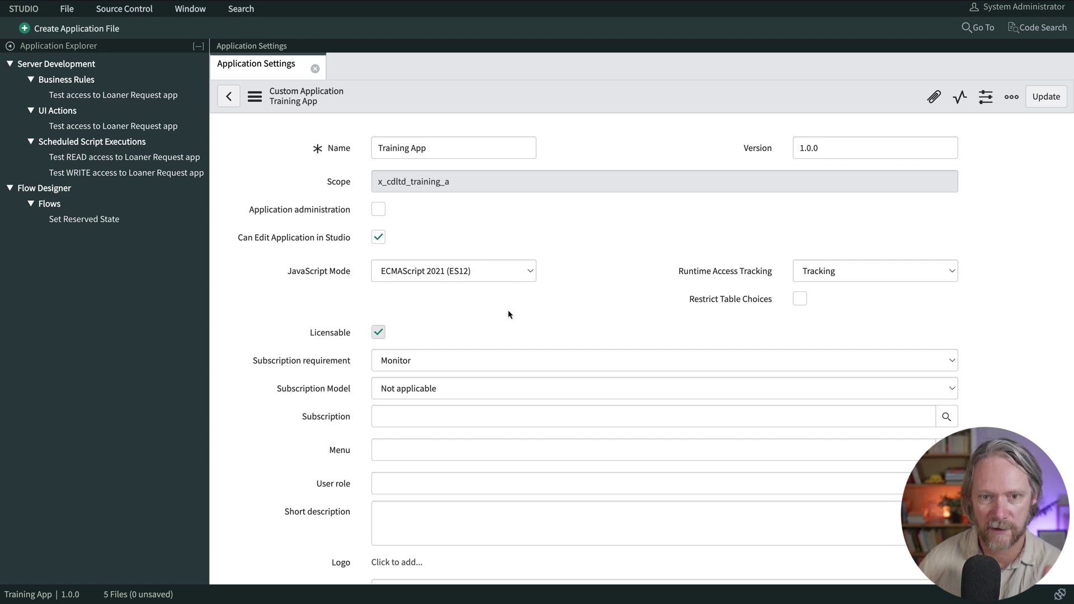
# - Mark the three Restricted Caller Access Privilege files among Training App's application files in Studio and open the first one
pyautogui.scroll(-7, 510, 315)
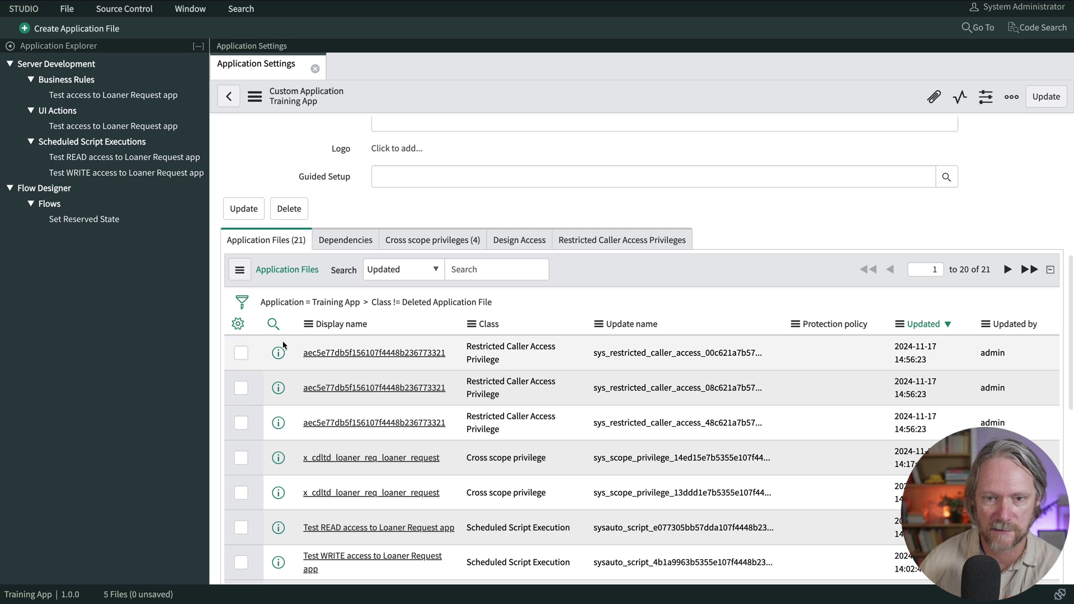
pyautogui.click(240, 353)
pyautogui.click(241, 388)
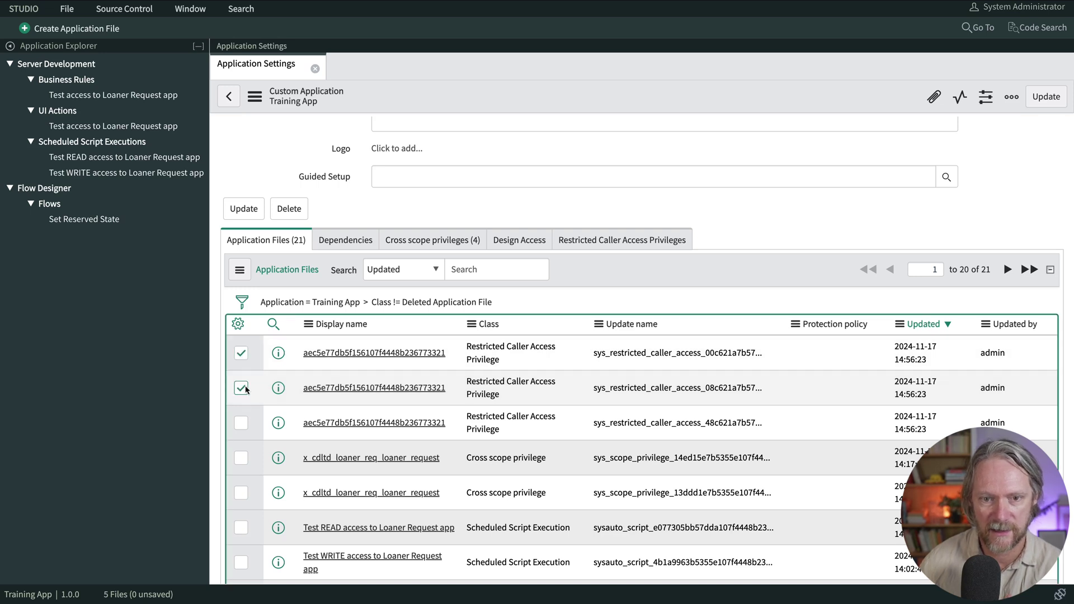
pyautogui.click(243, 420)
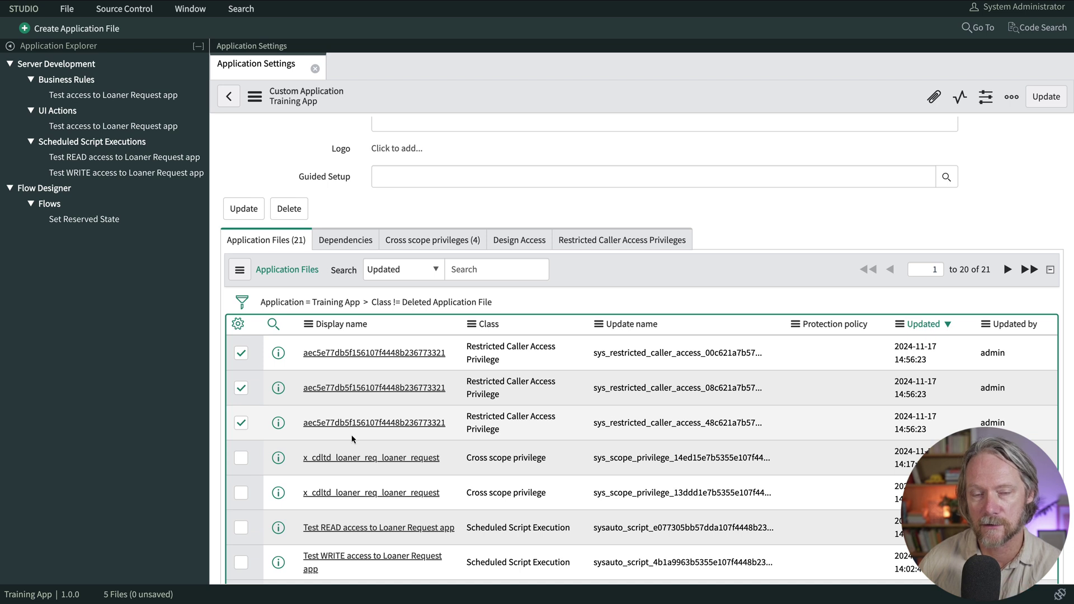
pyautogui.click(326, 357)
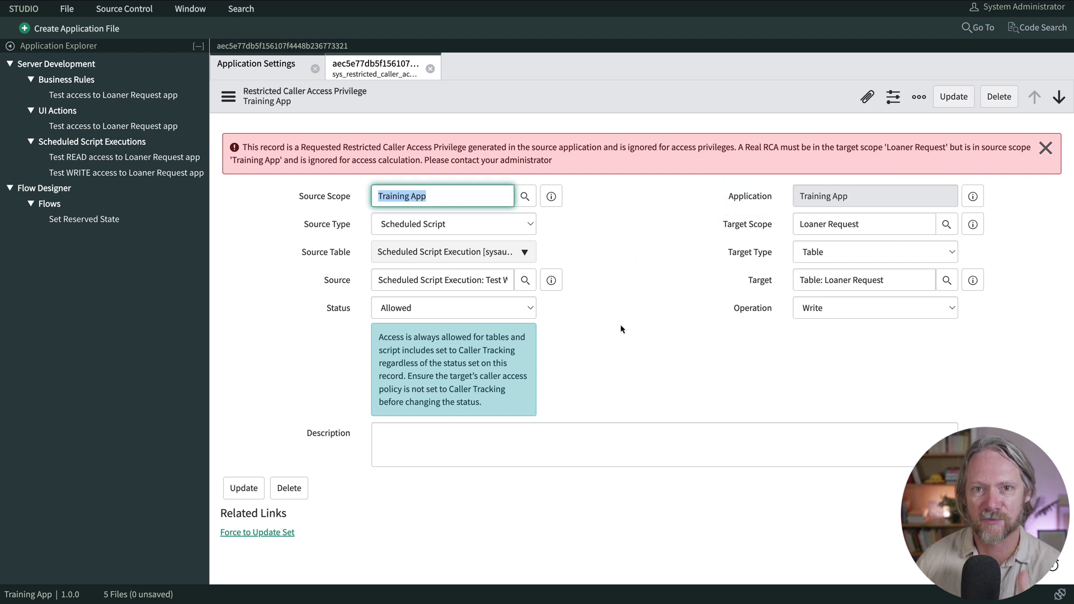
# - Publish Training App version 1.0.0 to an update set with demo data included, and open the published update set
pyautogui.scroll(-1, 621, 329)
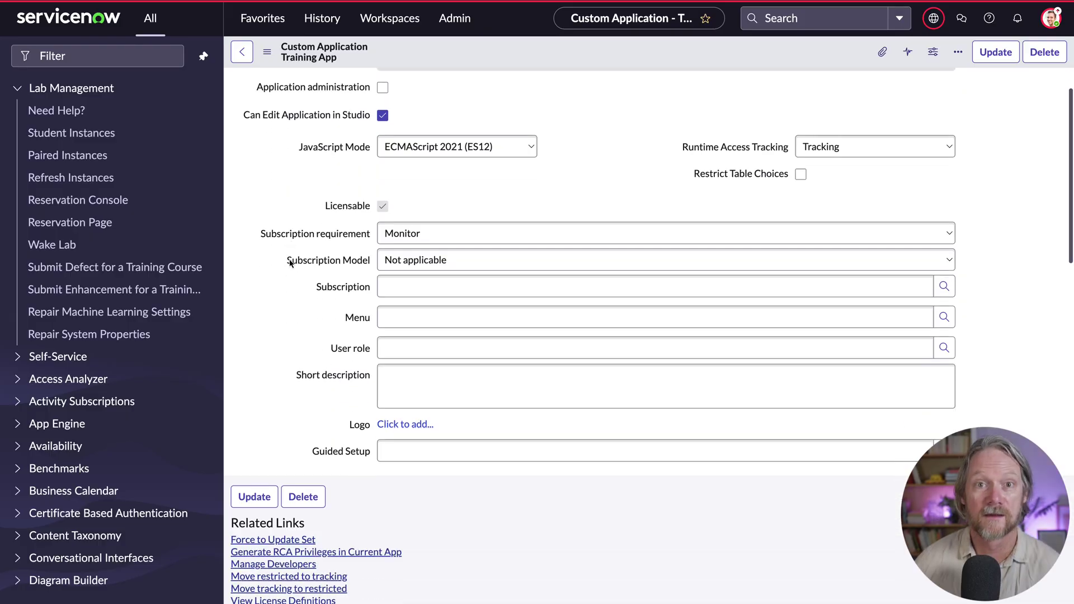
pyautogui.scroll(-5, 288, 259)
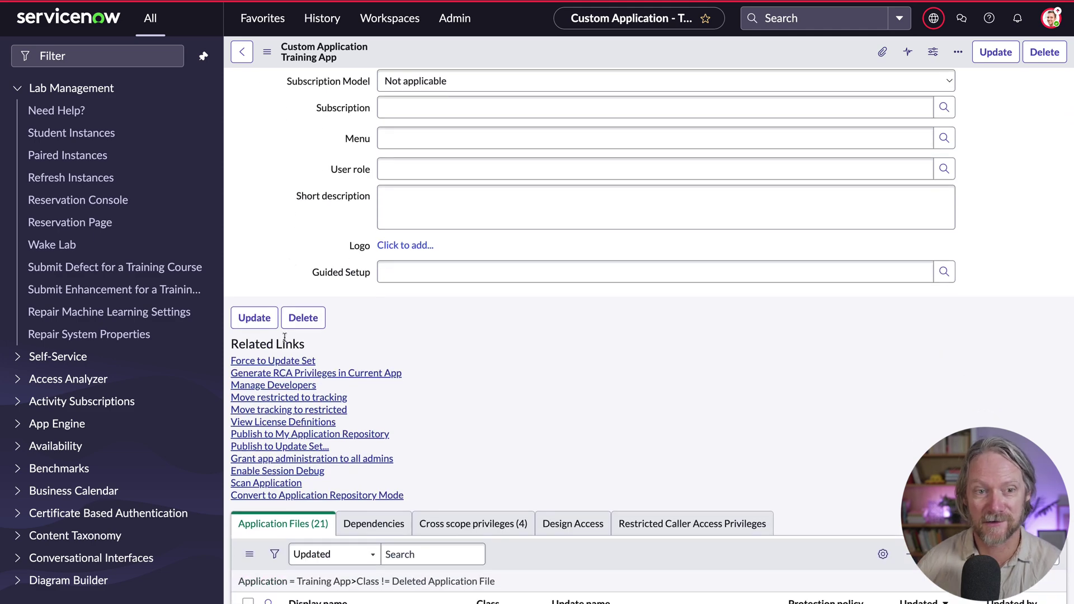
pyautogui.click(276, 447)
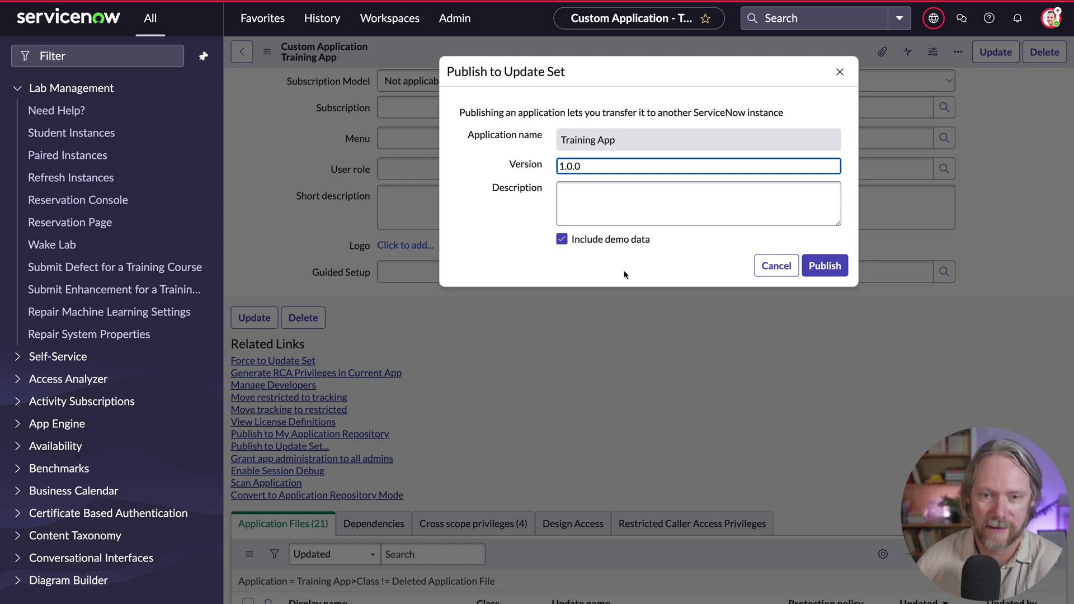
pyautogui.click(829, 267)
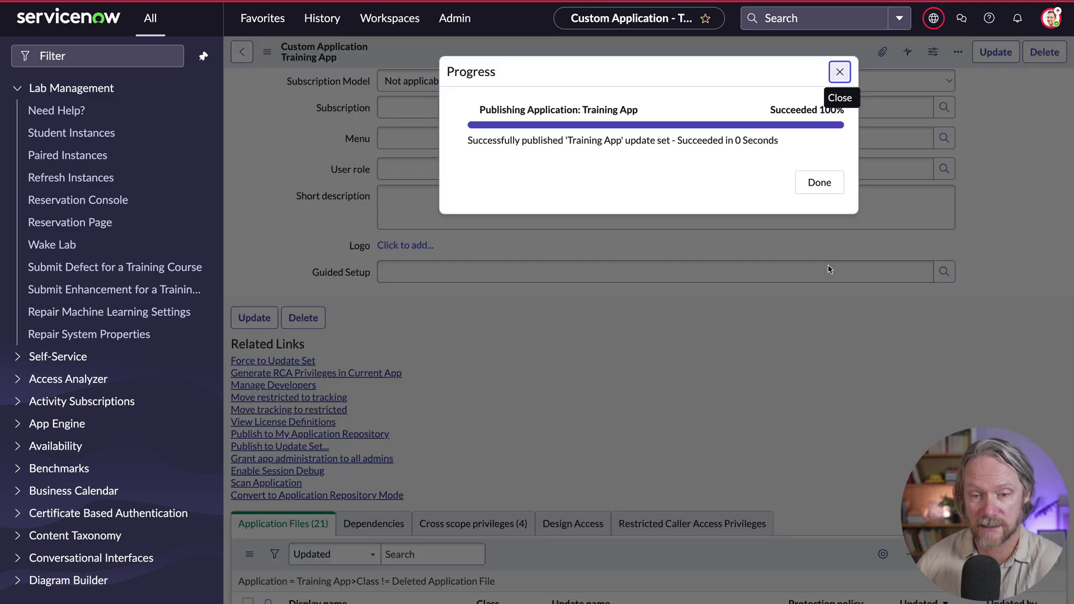
pyautogui.click(811, 188)
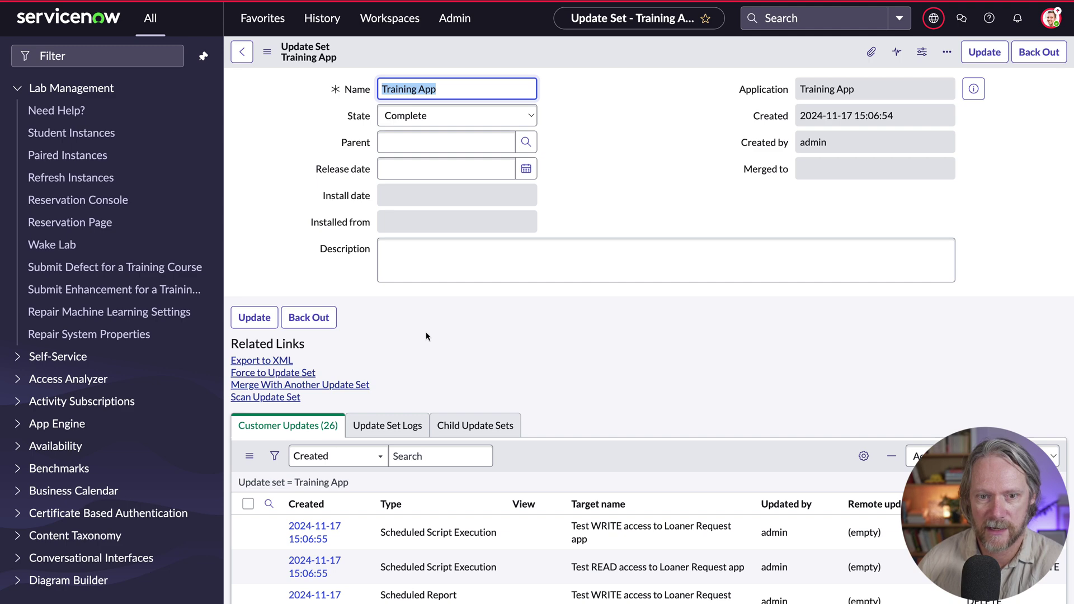
# - Export the Training App update set to XML, and commit the retrieved Training App update set on the other instance
pyautogui.click(270, 362)
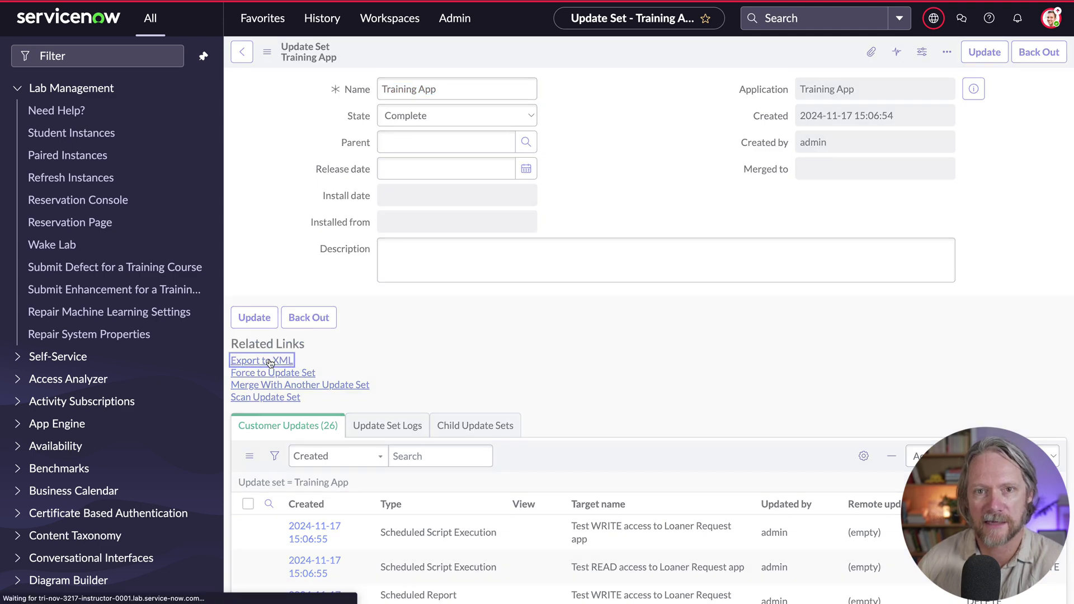
pyautogui.scroll(-7, 512, 351)
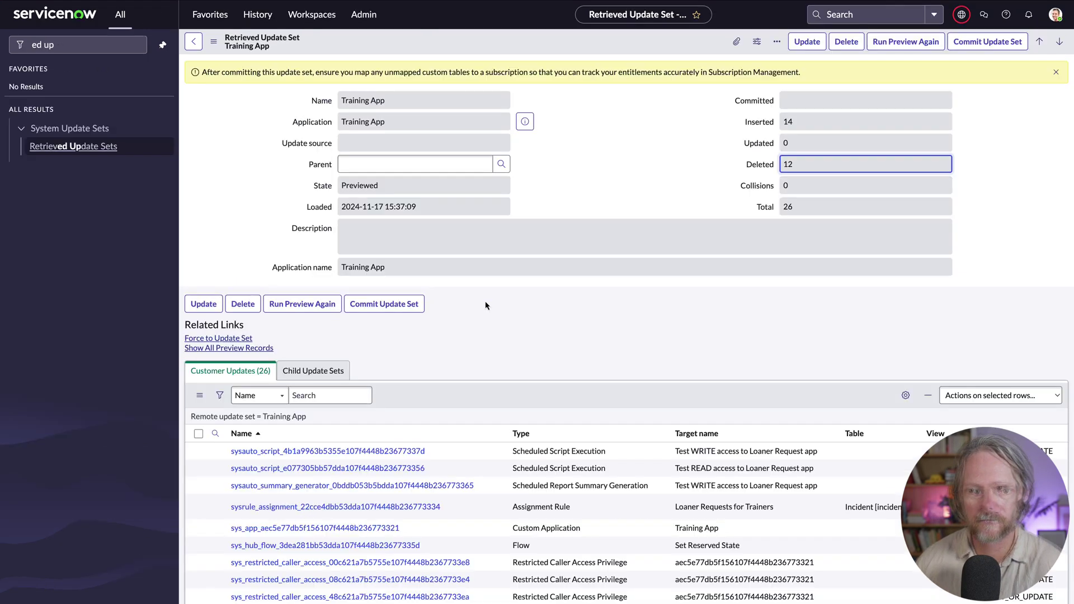
pyautogui.click(370, 309)
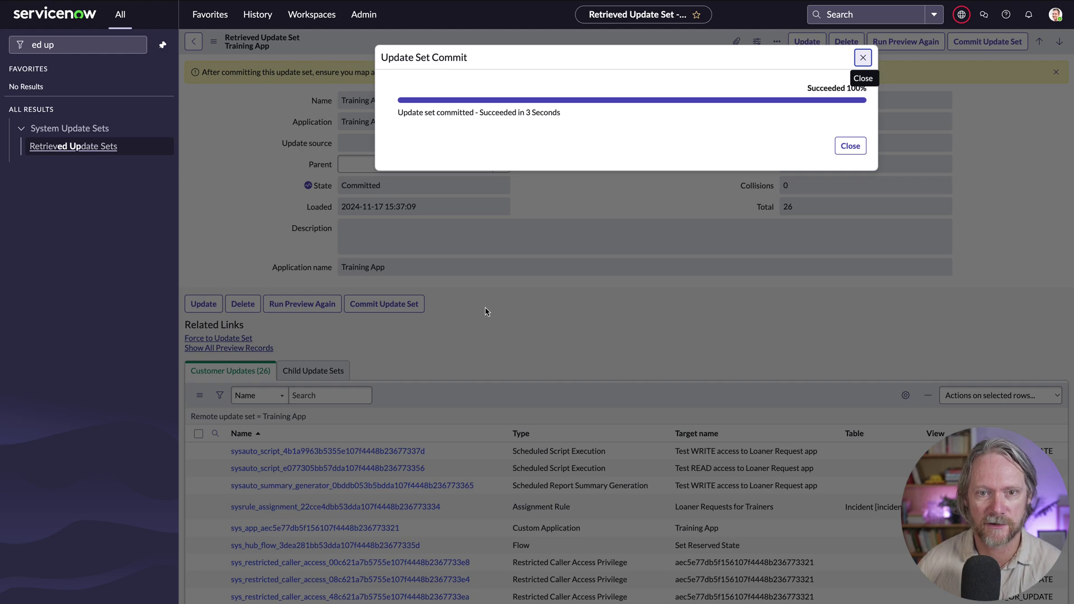
pyautogui.click(850, 146)
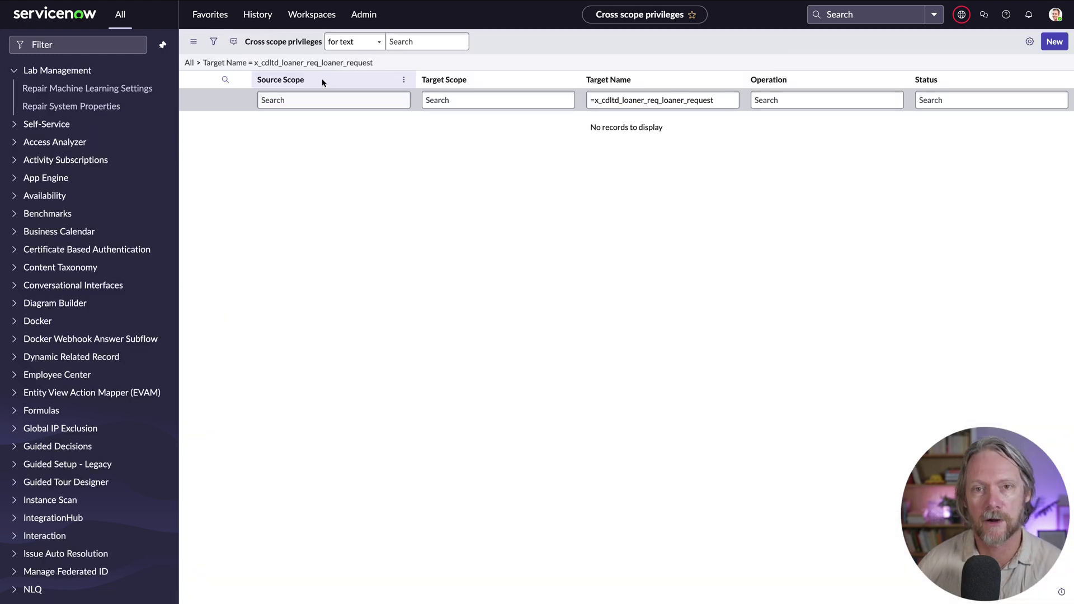
# - Refresh the cross scope privileges filtered to x_cdltd_loaner_req_loaner_request and the Restricted Caller Access Privileges whose target scope starts with Loaner
pyautogui.click(346, 63)
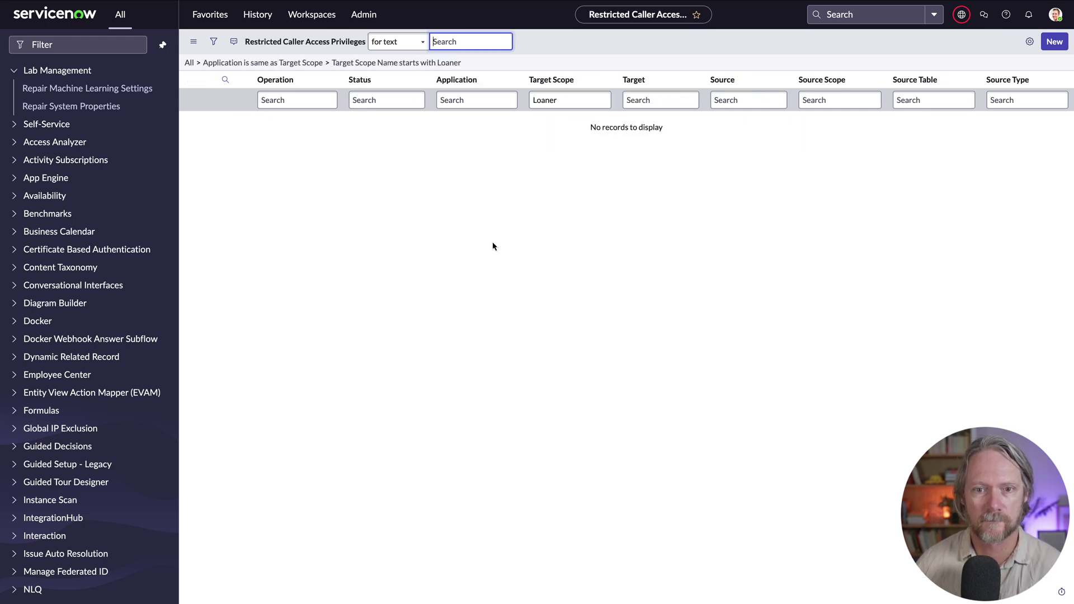
pyautogui.click(411, 65)
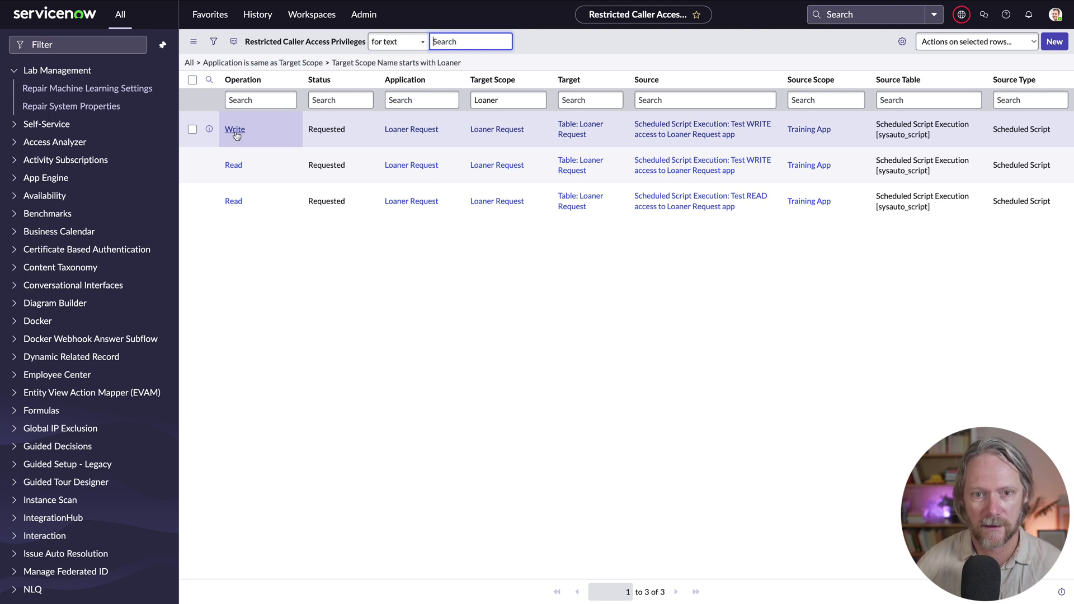
# - Edit the Write restricted caller access privilege in the System Administrator update set, setting its status to Allowed and saving it
pyautogui.click(235, 131)
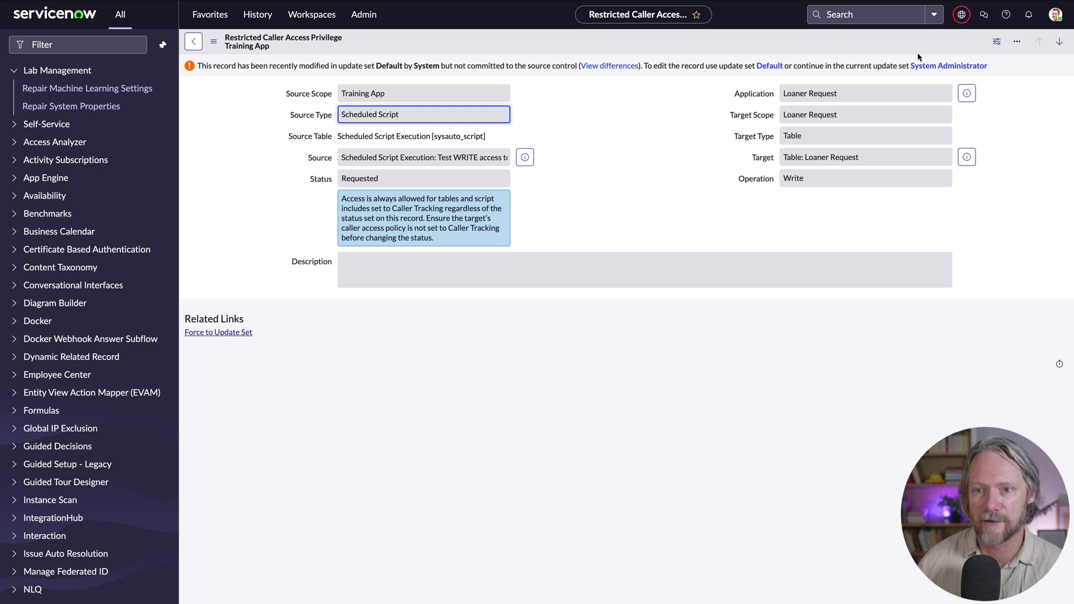
pyautogui.click(938, 66)
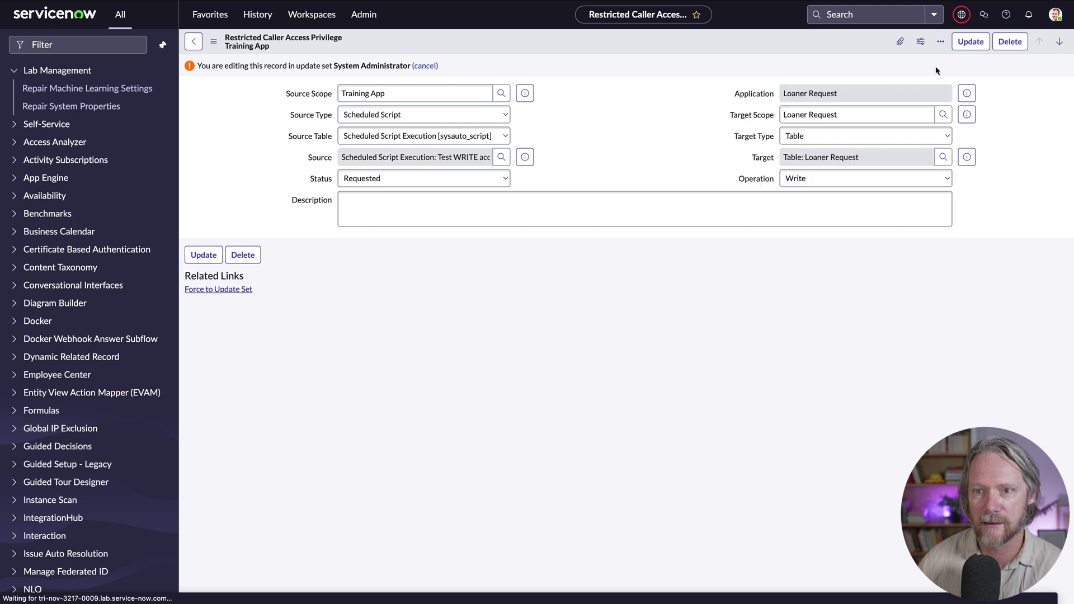
pyautogui.click(492, 180)
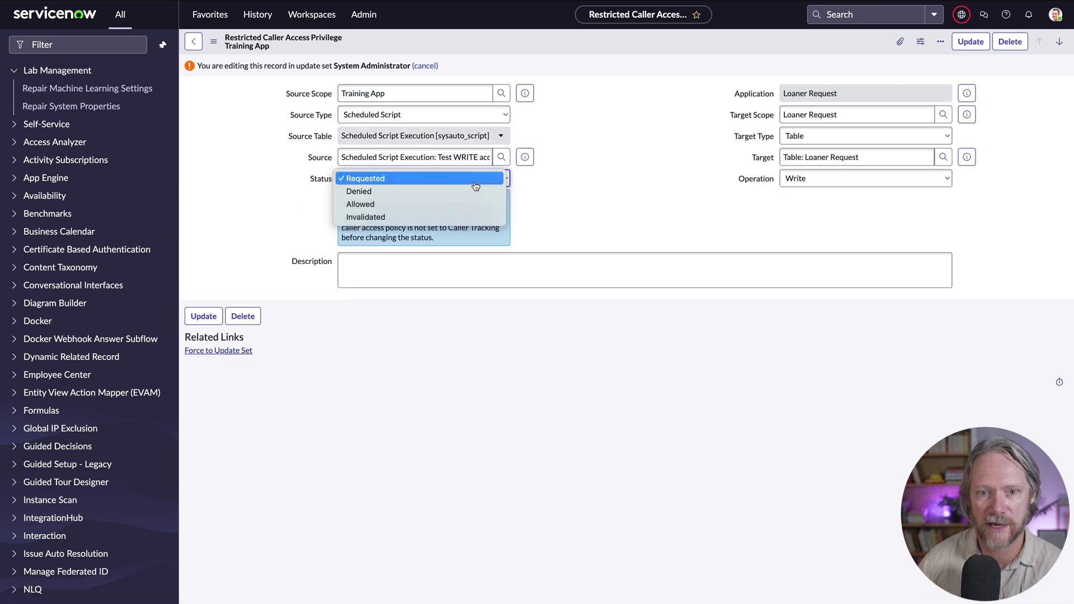
pyautogui.click(451, 205)
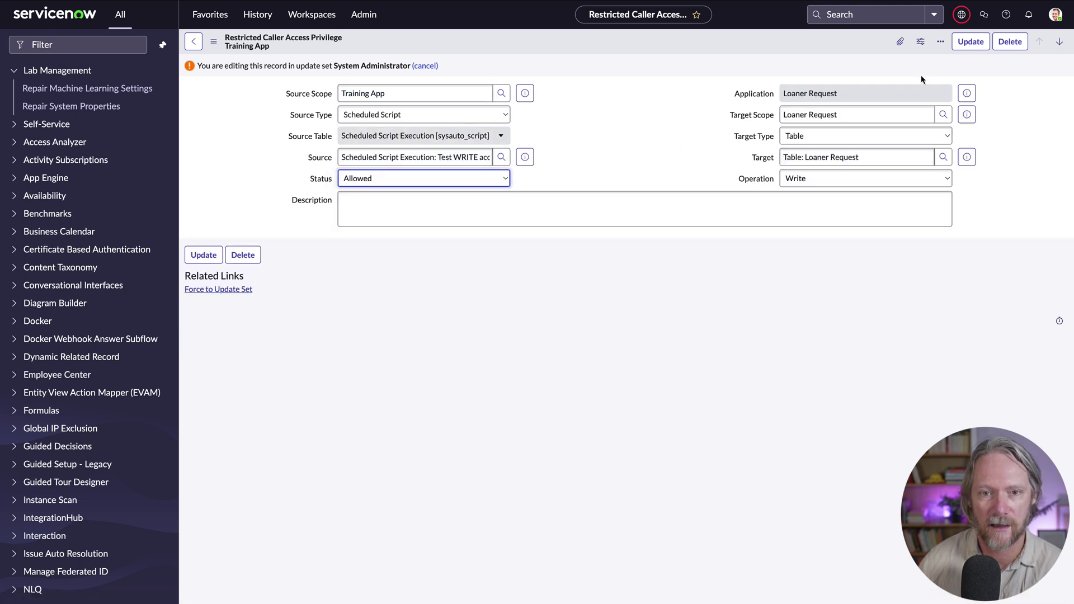
pyautogui.click(971, 46)
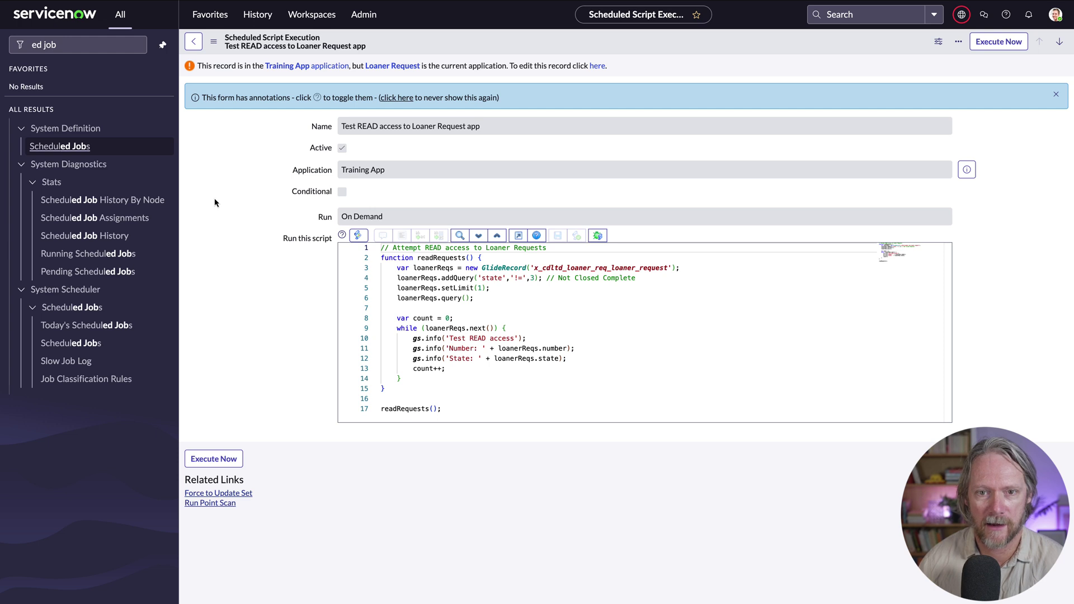
# - Execute the Test READ and Test WRITE access to Loaner Request app scripts, refreshing the x_cdltd_training_a log after each
pyautogui.click(995, 47)
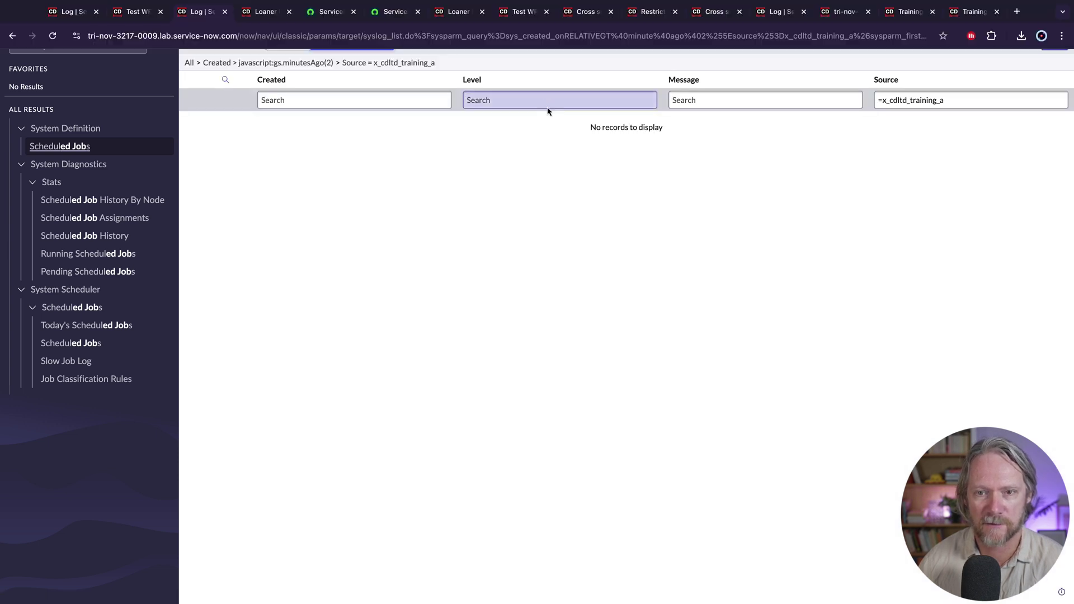
pyautogui.click(386, 64)
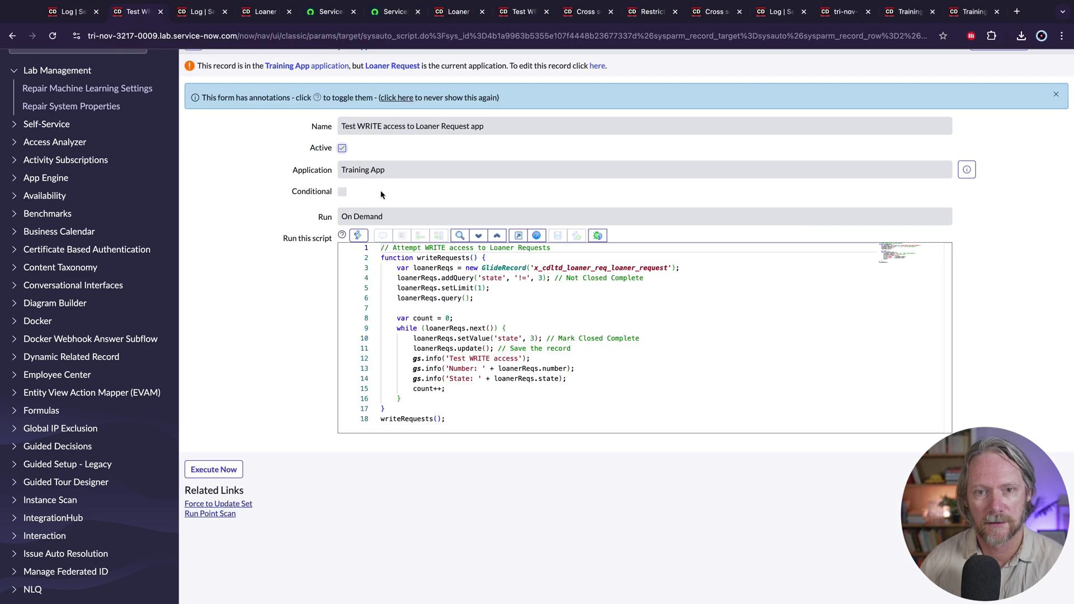
pyautogui.click(219, 473)
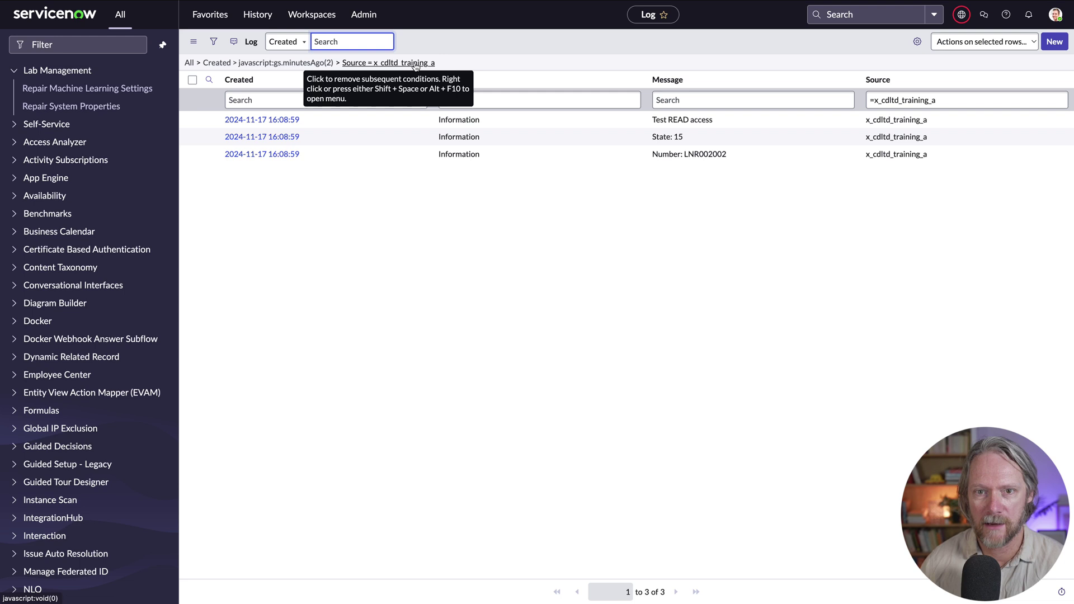
pyautogui.click(415, 64)
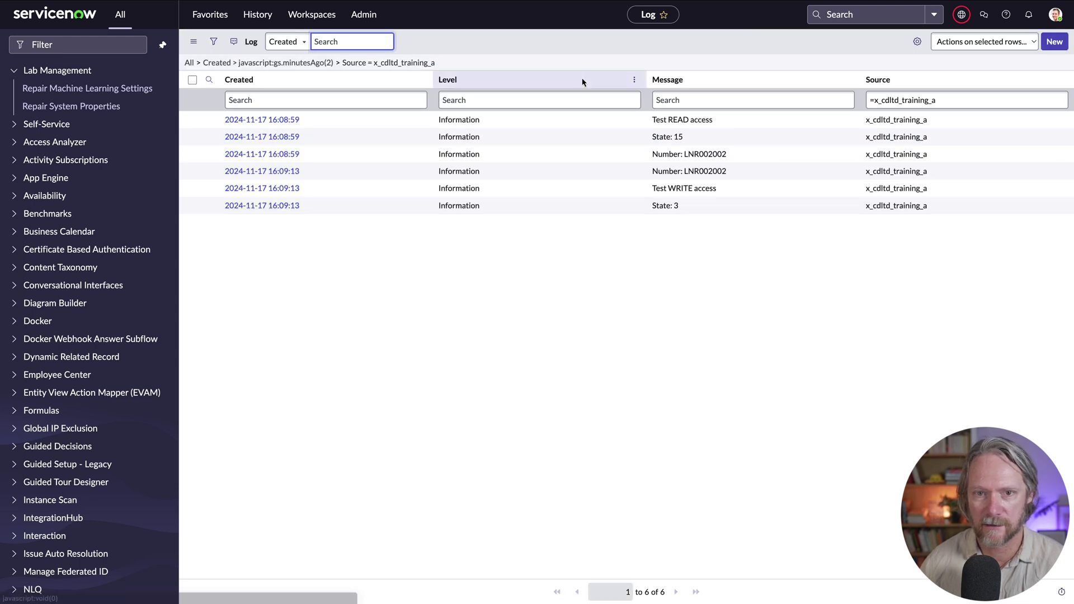
# - Sort the Training App log entries by creation time, newest first, and refresh the active Loaner Requests list
pyautogui.click(241, 82)
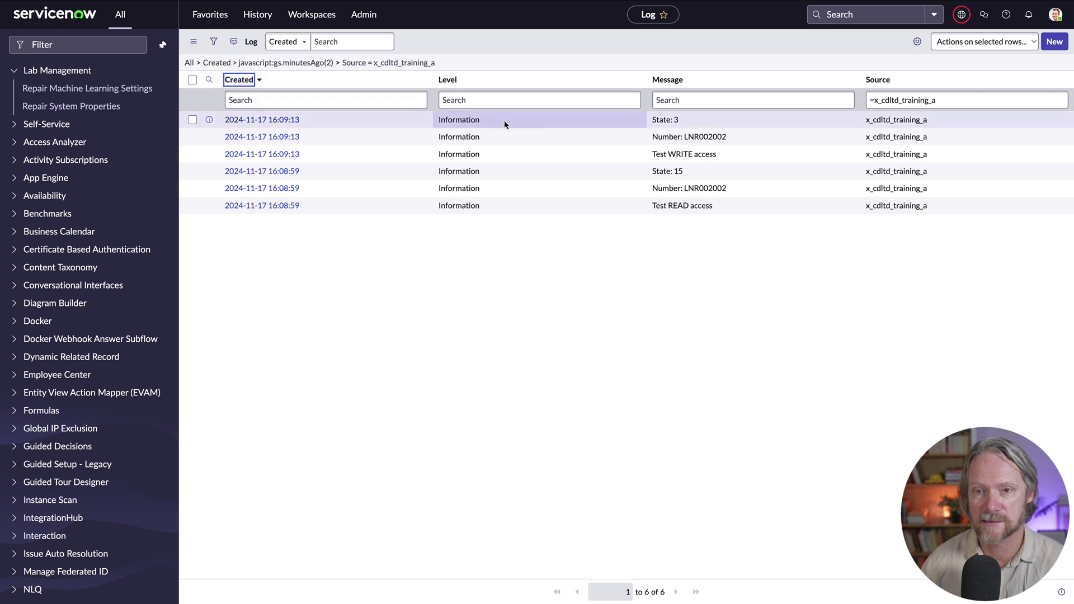
pyautogui.click(192, 155)
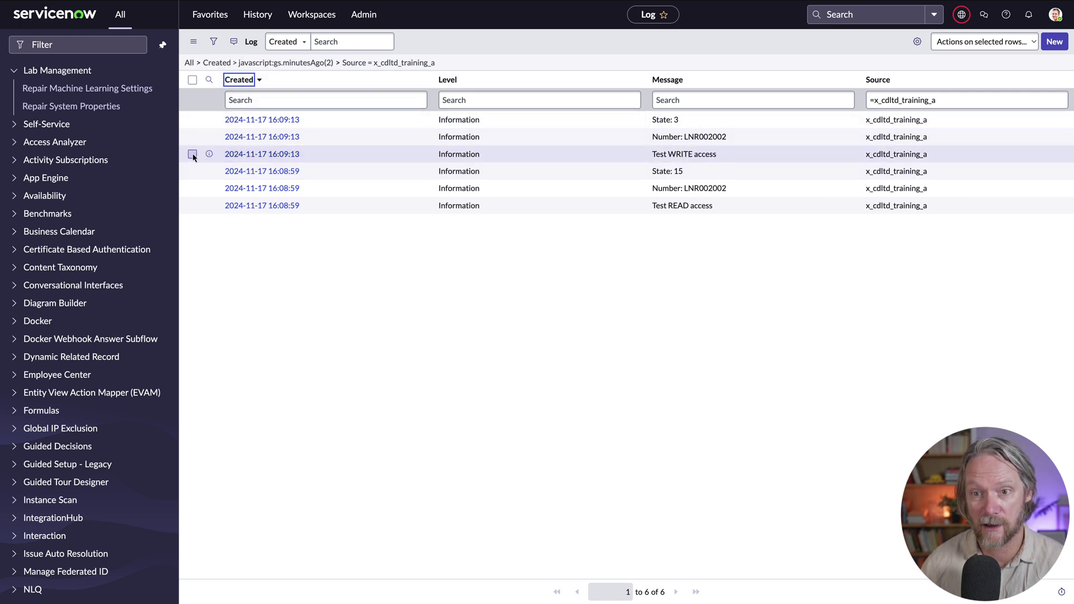
pyautogui.click(193, 121)
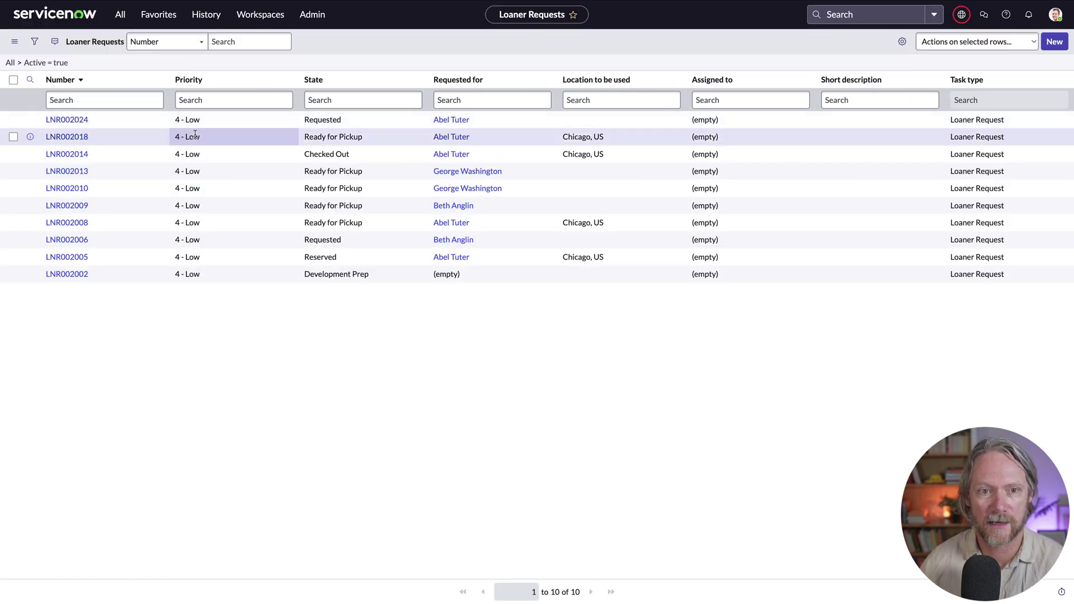
pyautogui.click(57, 64)
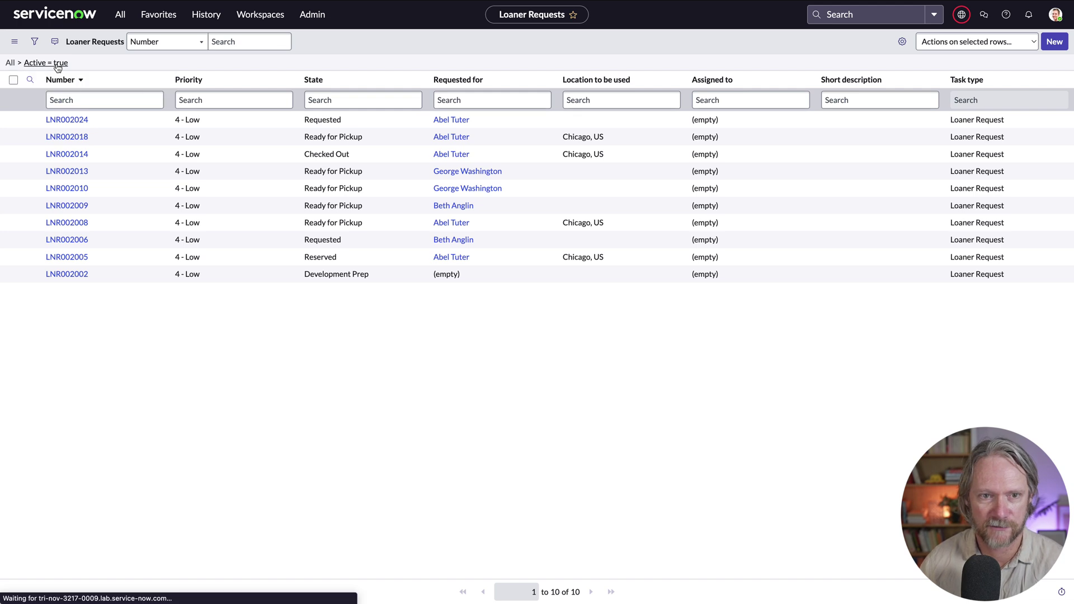